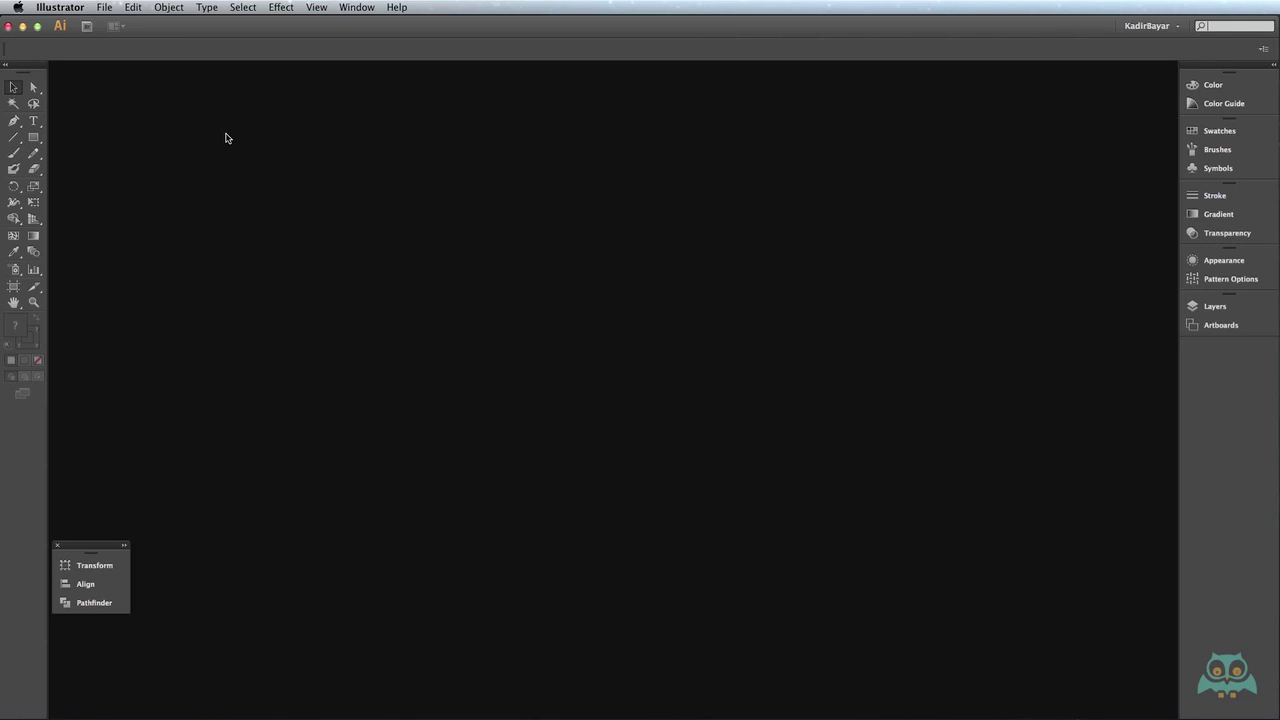
Step: Open the File menu to begin a new document
left_click(105, 8)
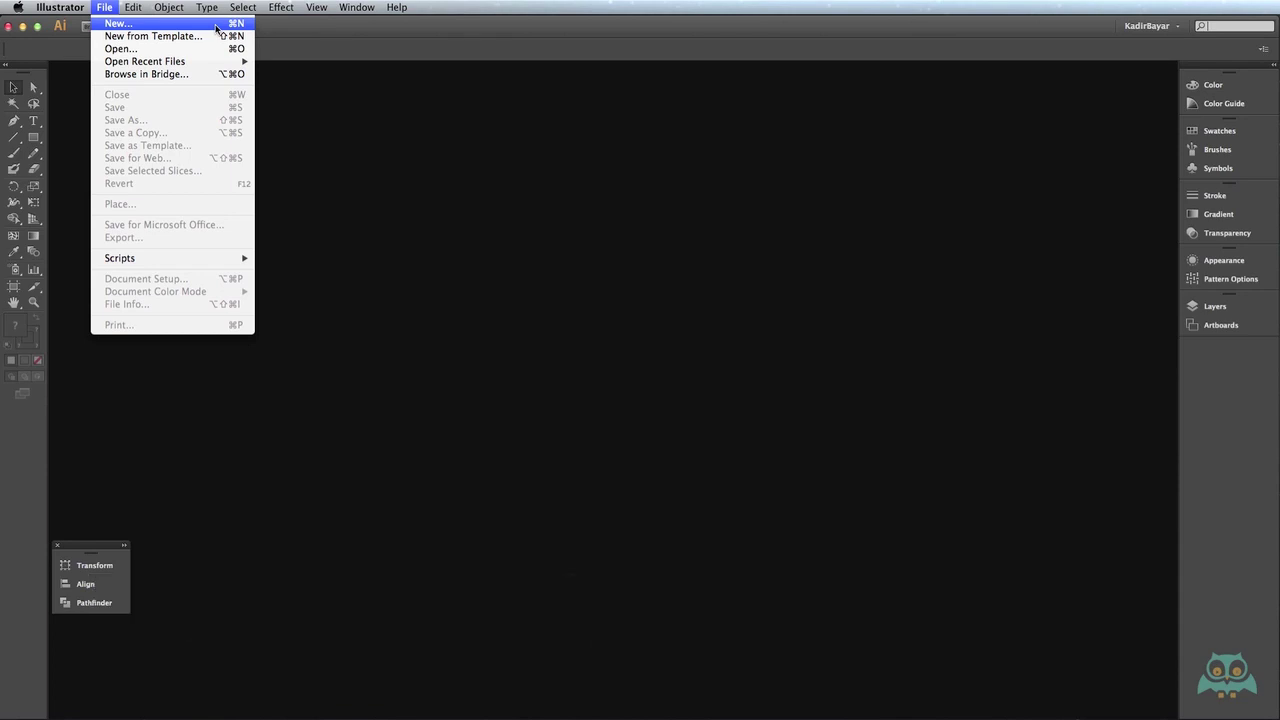
Step: Create a new document with 1 artboard, A4 size, millimetre units and 5 mm bleed
left_click(216, 27)
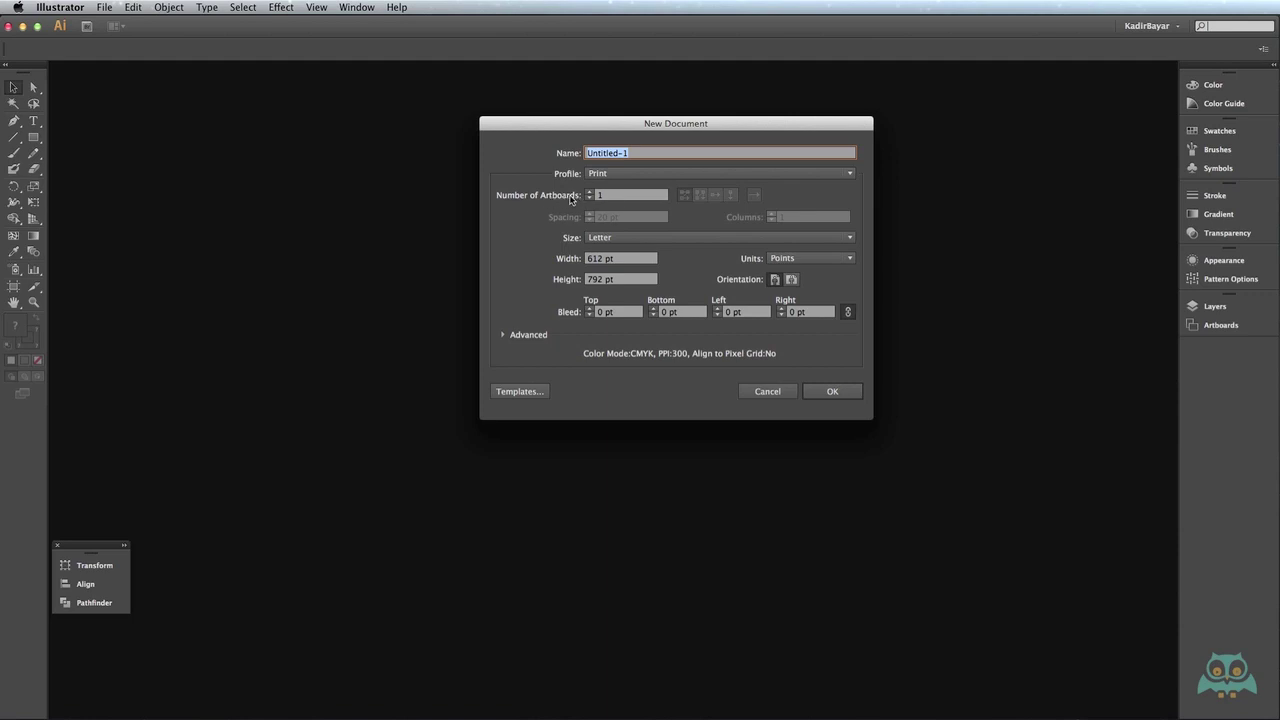
left_click(589, 194)
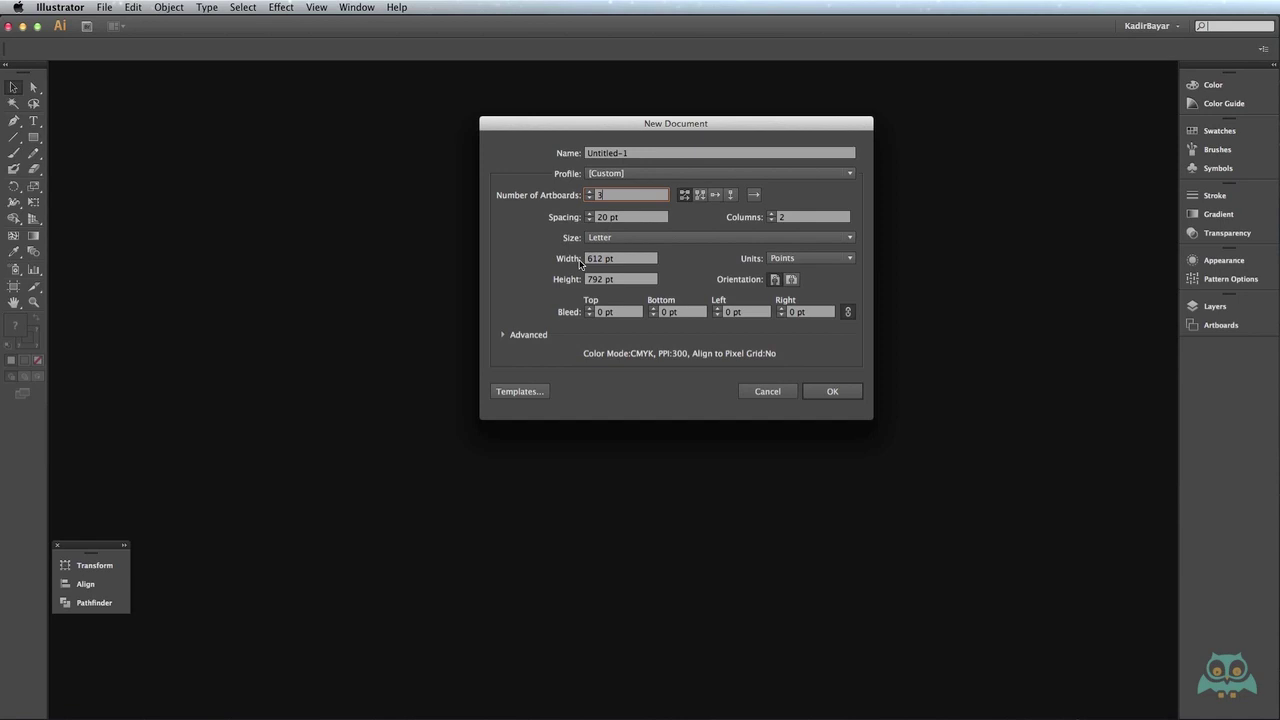
left_click(589, 199)
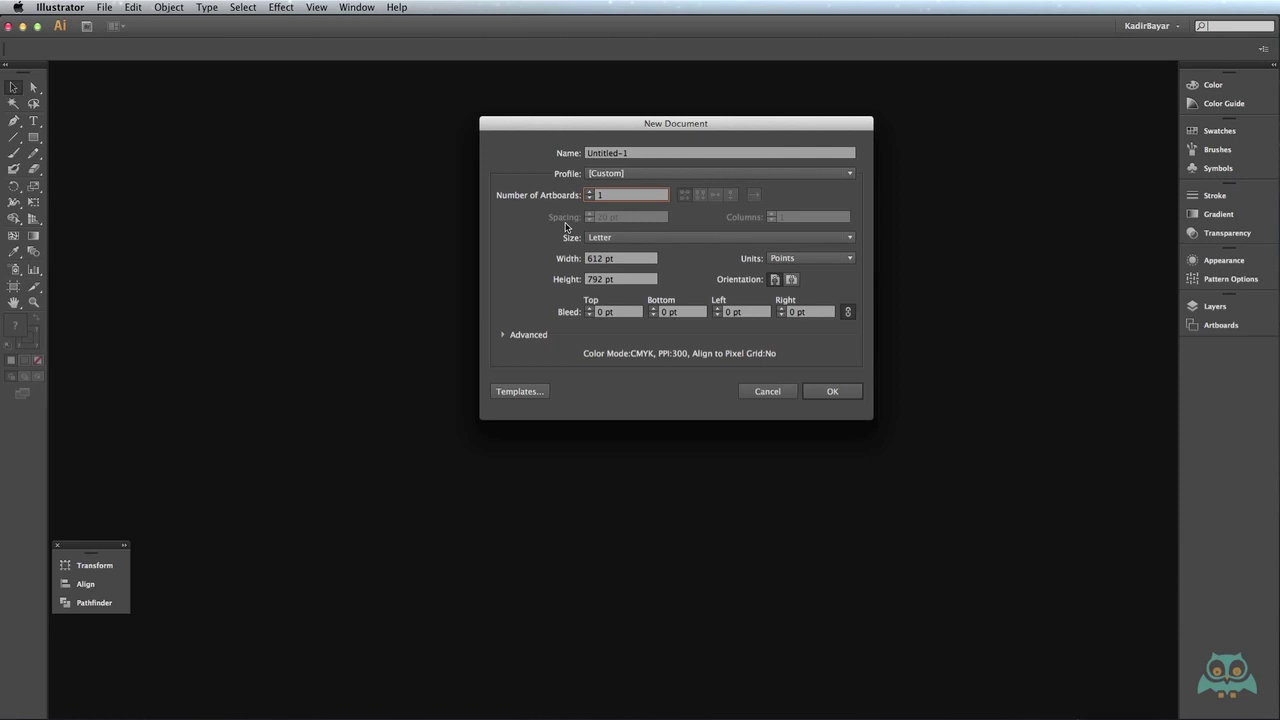
left_click(600, 238)
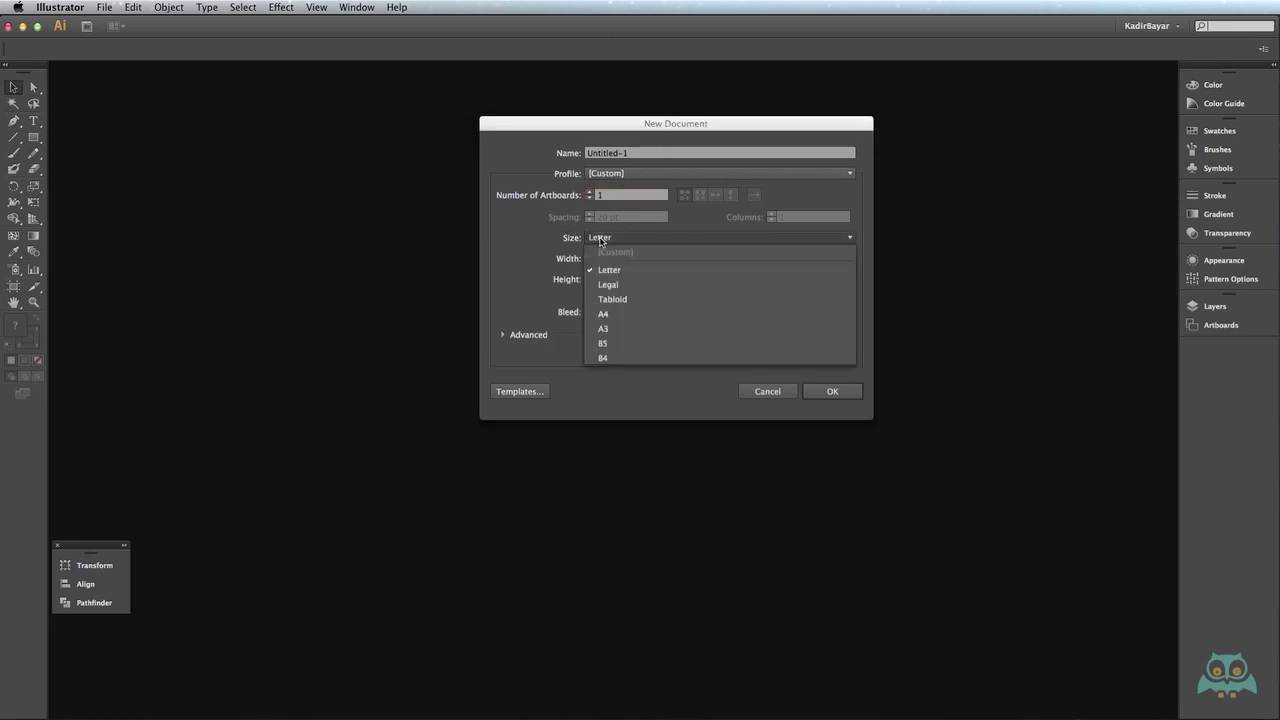
left_click(605, 314)
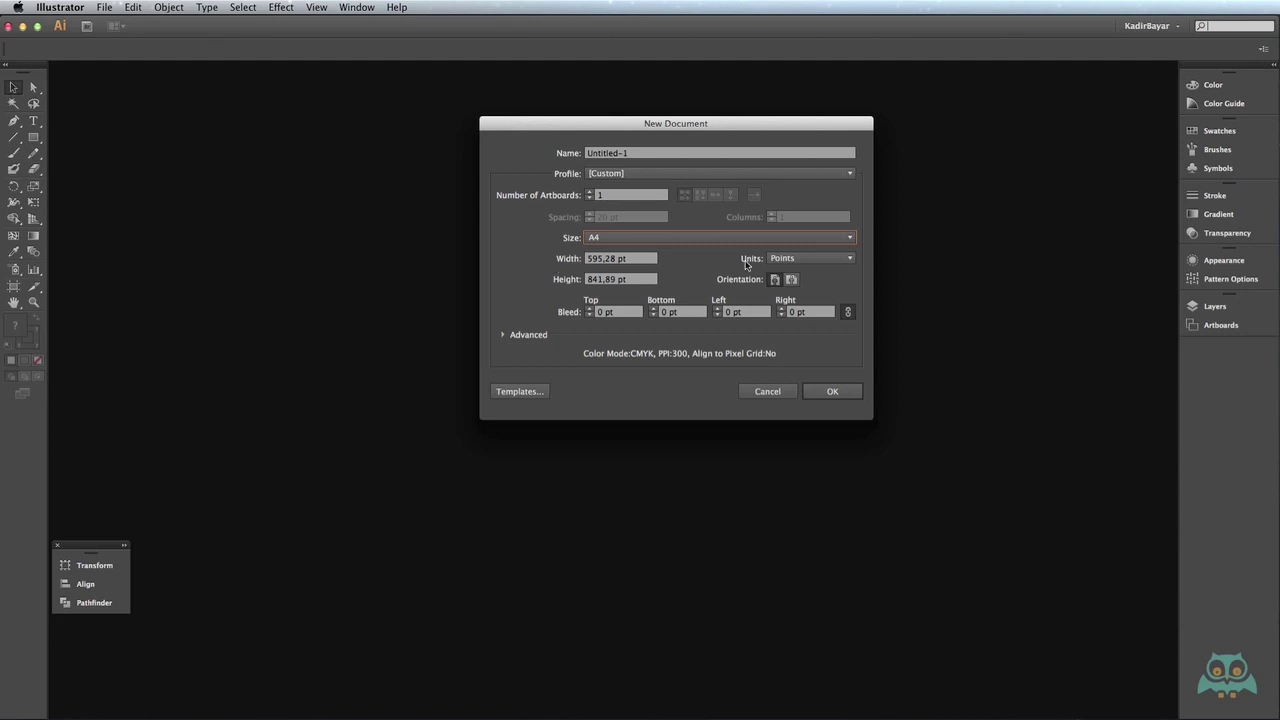
left_click(786, 259)
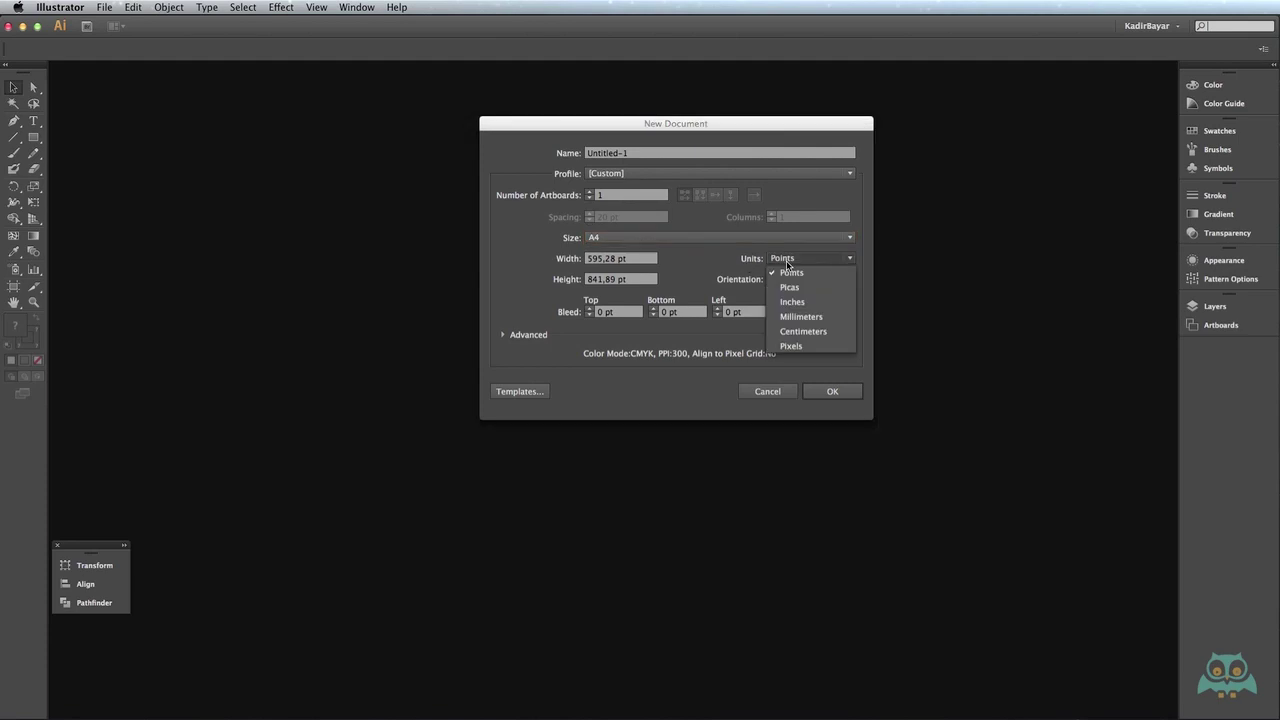
left_click(801, 318)
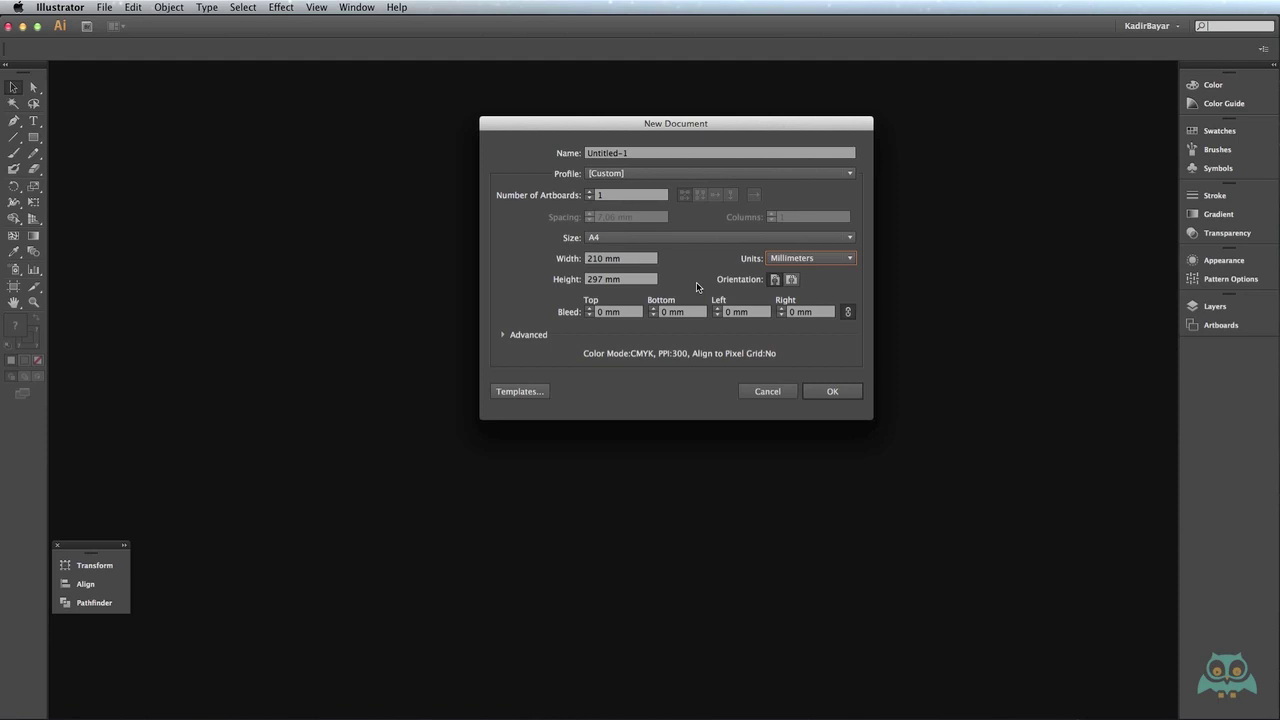
left_click(590, 310)
left_click(590, 310)
left_click(590, 310)
left_click(815, 392)
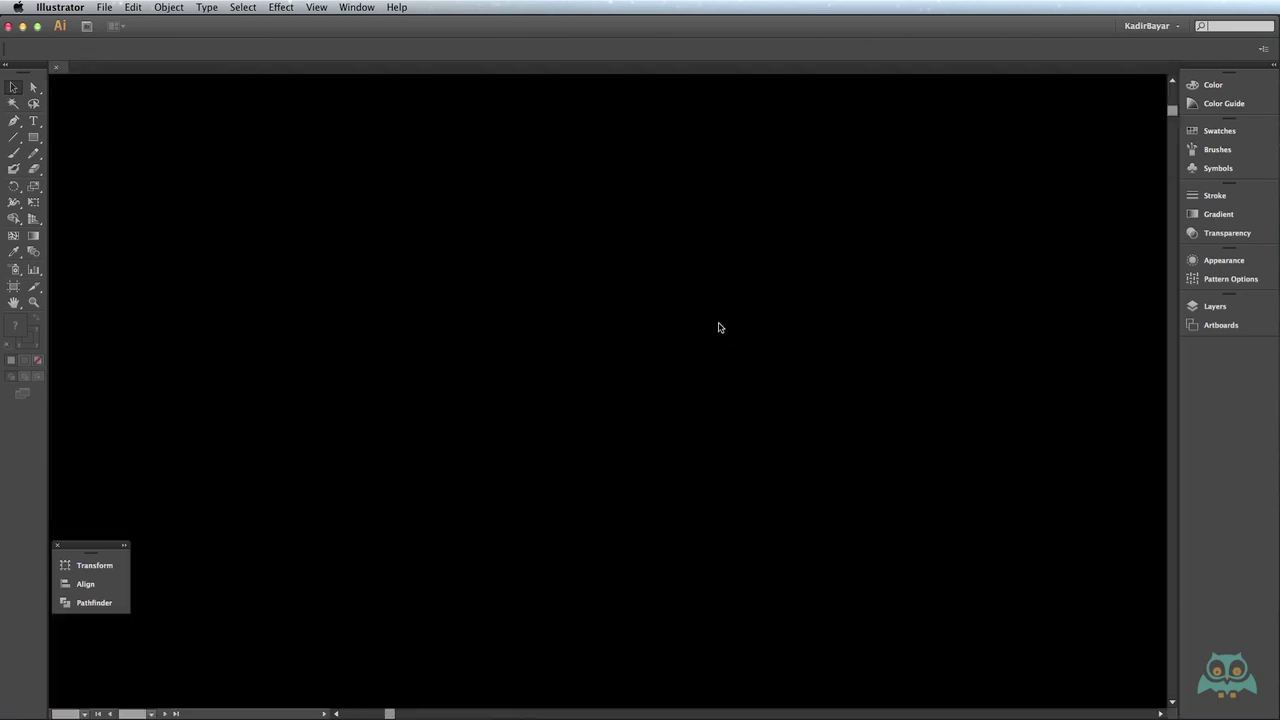
Step: Zoom out and back in, then pan the A4 page to the left of the view
key("ctrl+minus")
key("ctrl+minus")
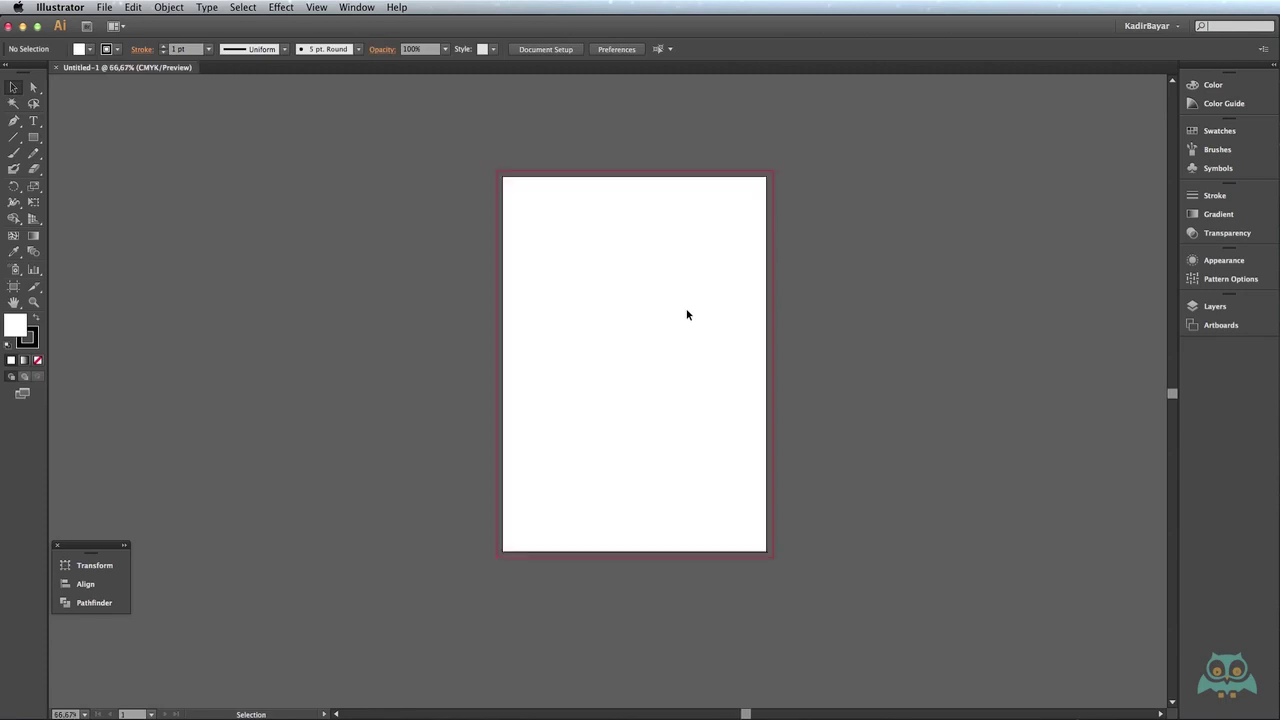
key("ctrl+minus")
key("ctrl+minus")
key("ctrl+minus")
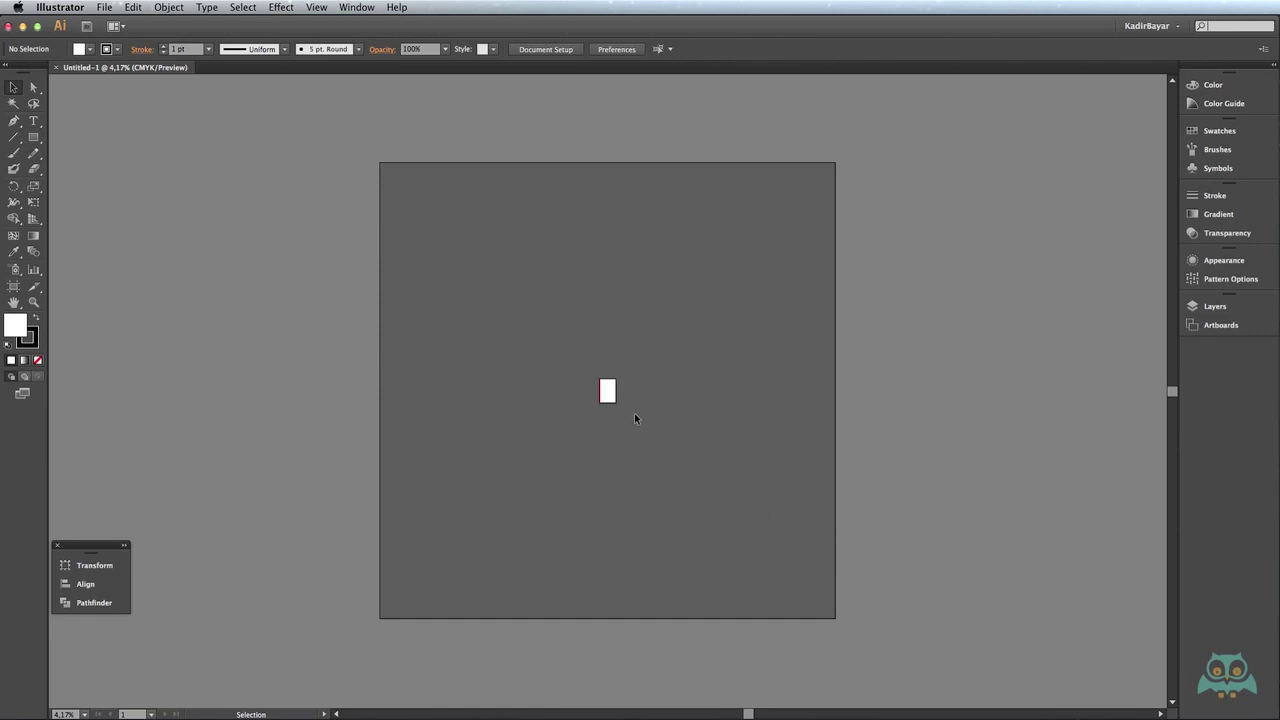
key("ctrl+plus")
key("ctrl+plus")
key("ctrl+plus")
key("ctrl+plus")
key("ctrl+plus")
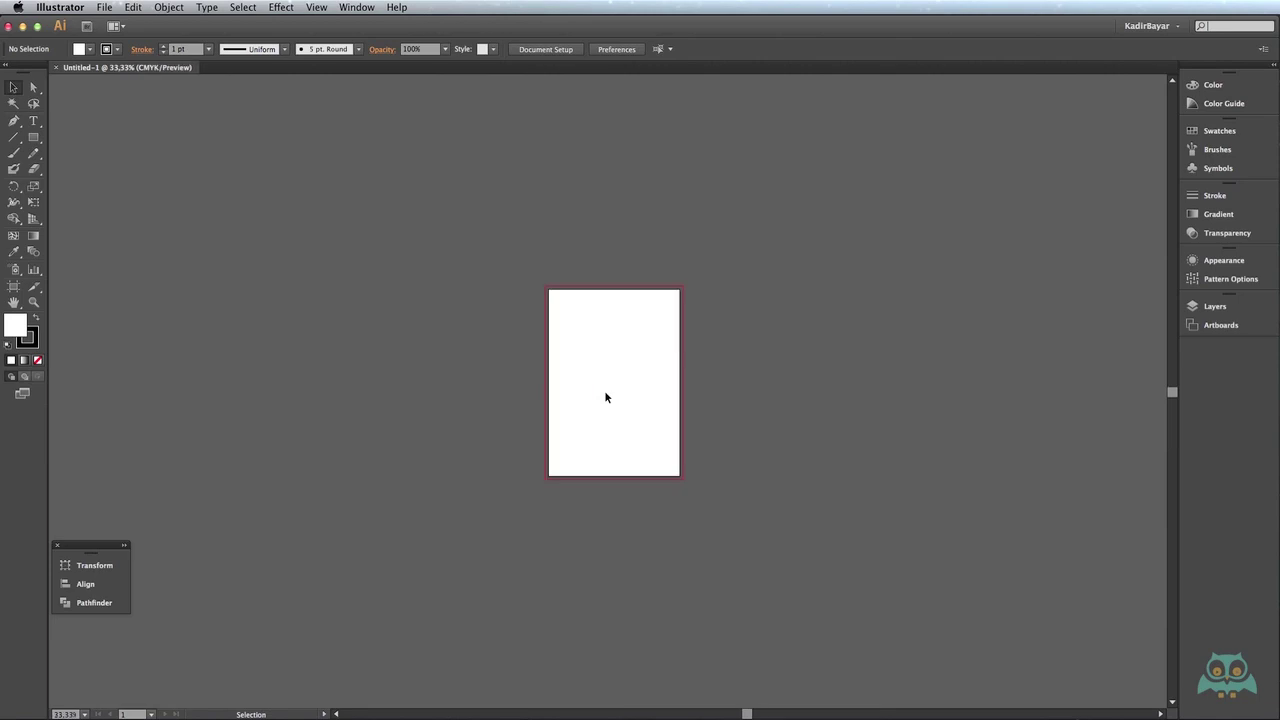
key("ctrl+plus")
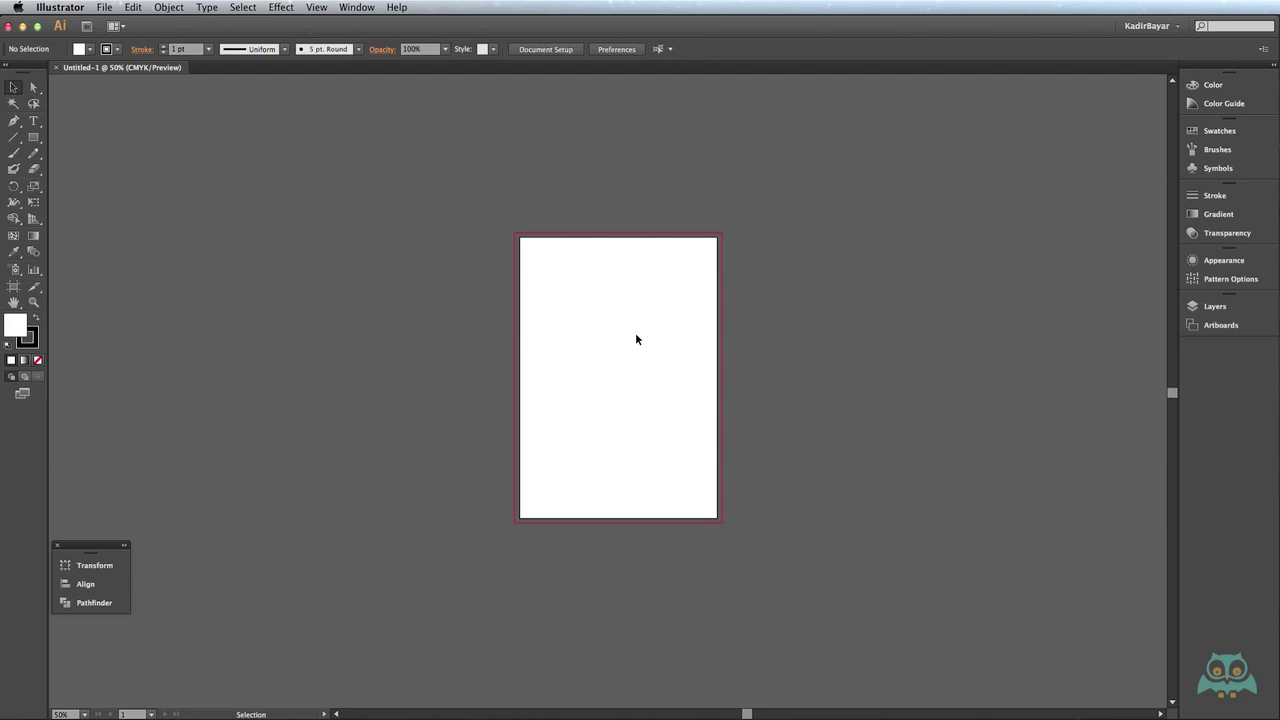
key("space")
mouse_move(634, 308)
left_mouse_down()
mouse_move(409, 286)
mouse_move(372, 270)
left_mouse_up()
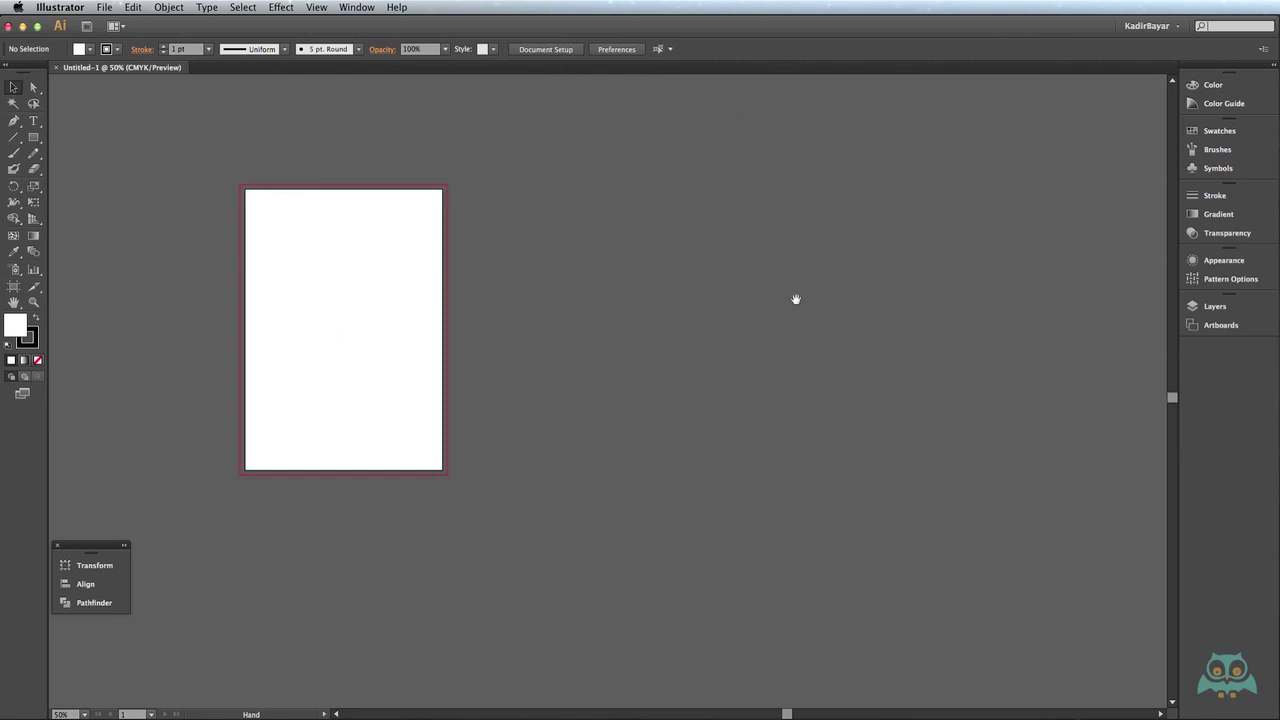
key("v")
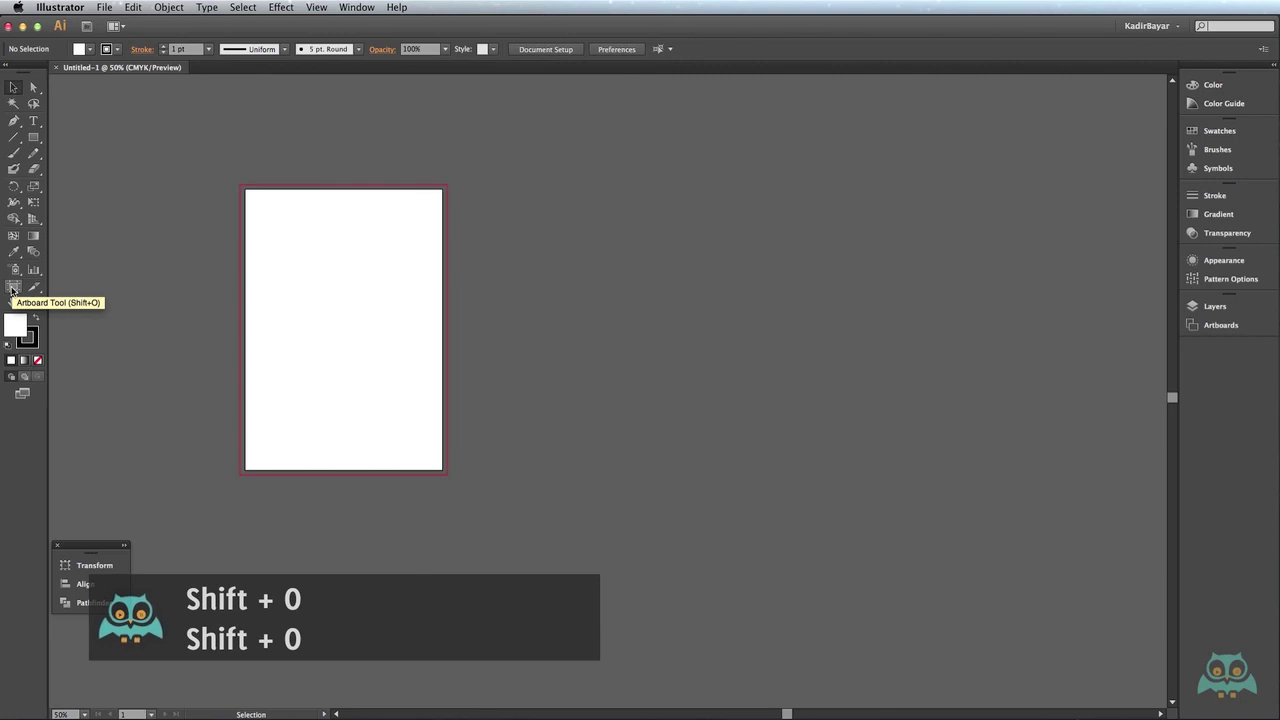
Step: With the Artboard tool, rename the A4 artboard to 'Antetli'
left_click(13, 288)
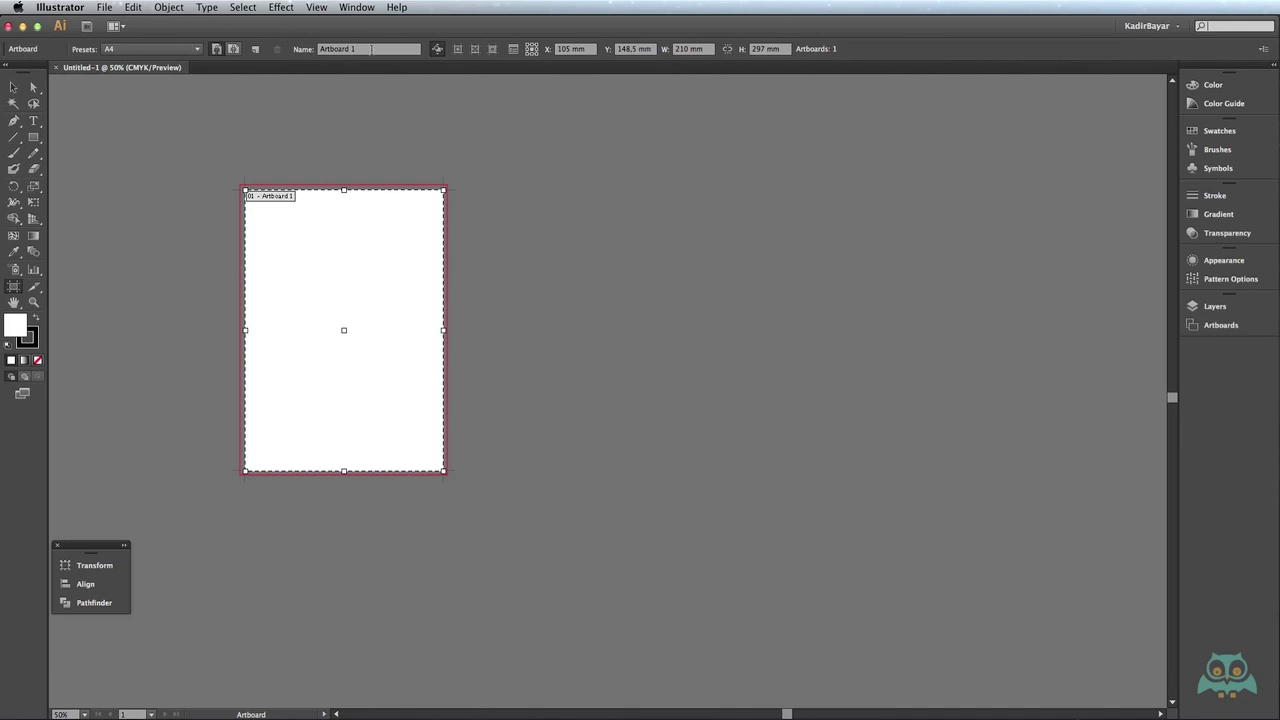
left_click(371, 49)
type("Antetli")
Step: Draw a second artboard right of Antetli, about 80 × 46 mm
left_click_drag(538, 190, 724, 296)
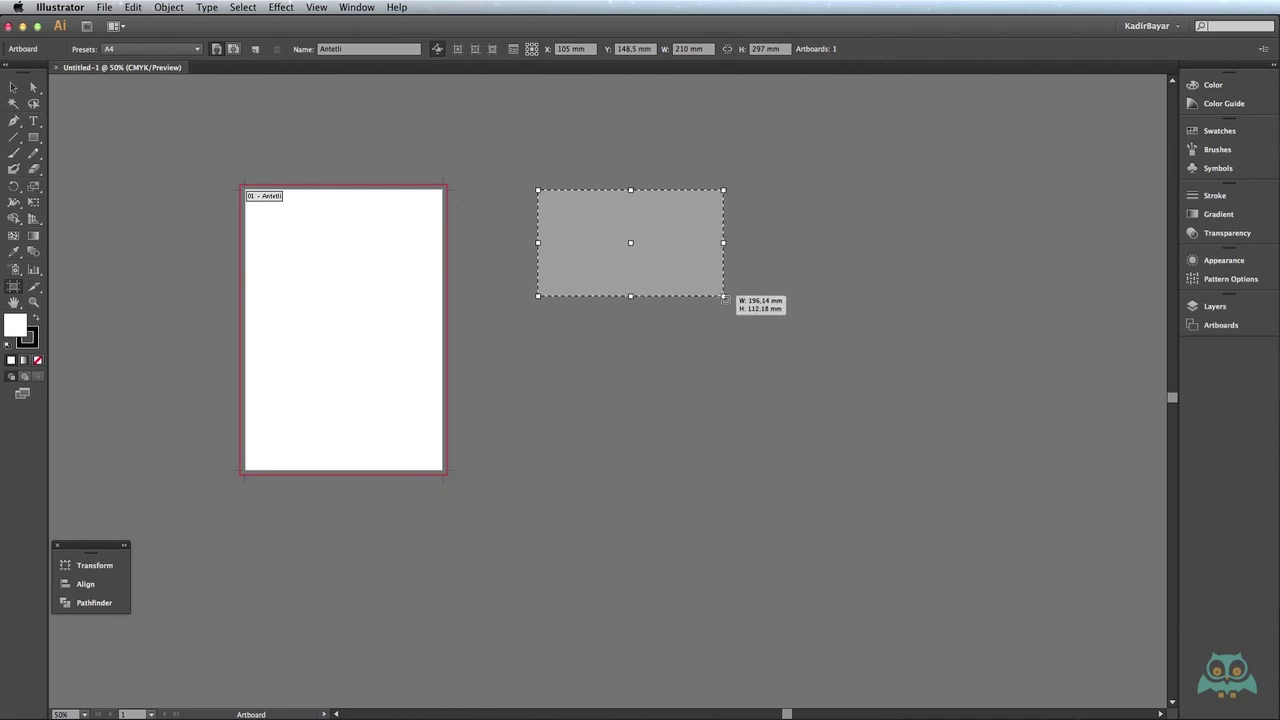
mouse_move(724, 296)
left_mouse_down()
mouse_move(751, 309)
mouse_move(714, 291)
left_mouse_up()
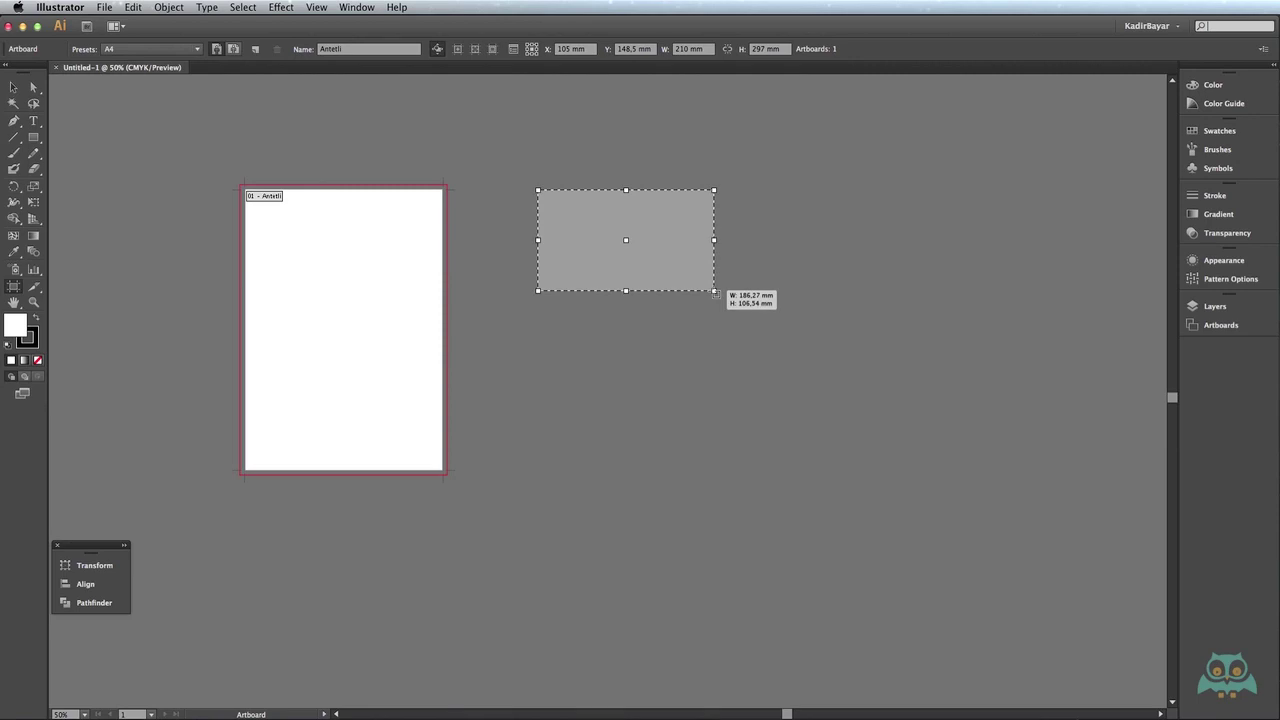
left_click_drag(715, 292, 704, 291)
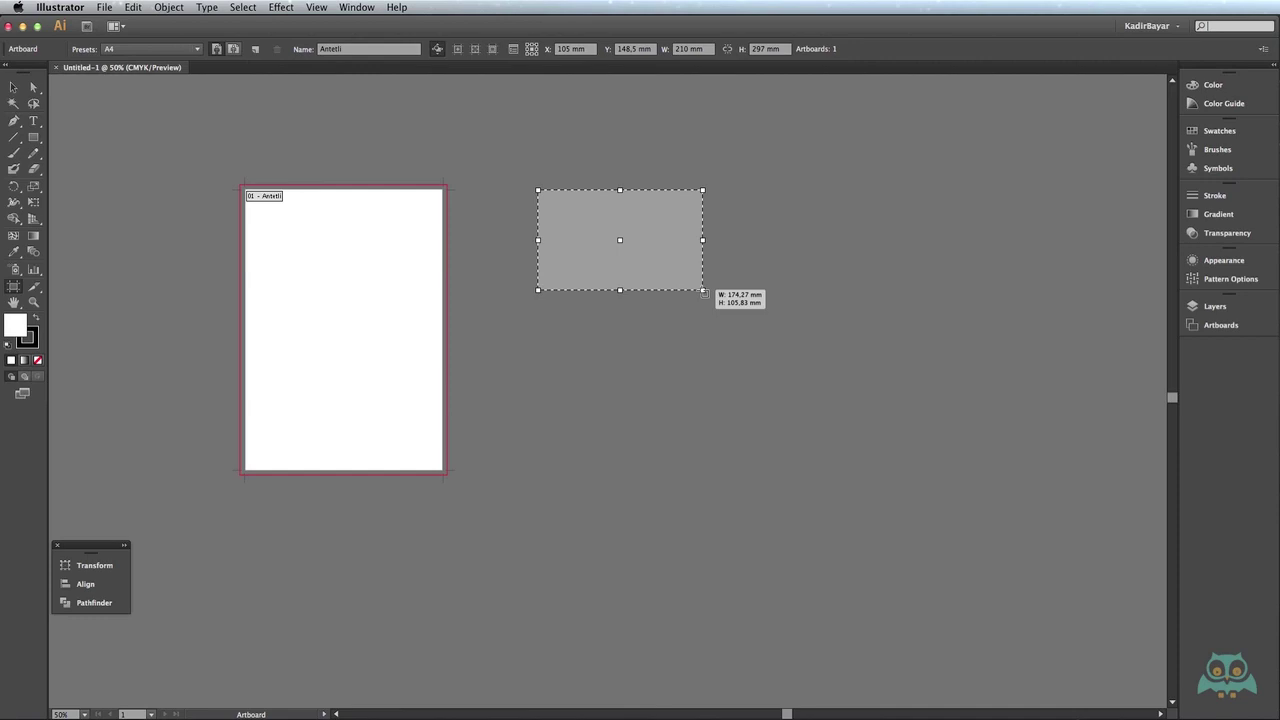
mouse_move(704, 291)
left_mouse_down()
mouse_move(652, 284)
mouse_move(616, 236)
left_mouse_up()
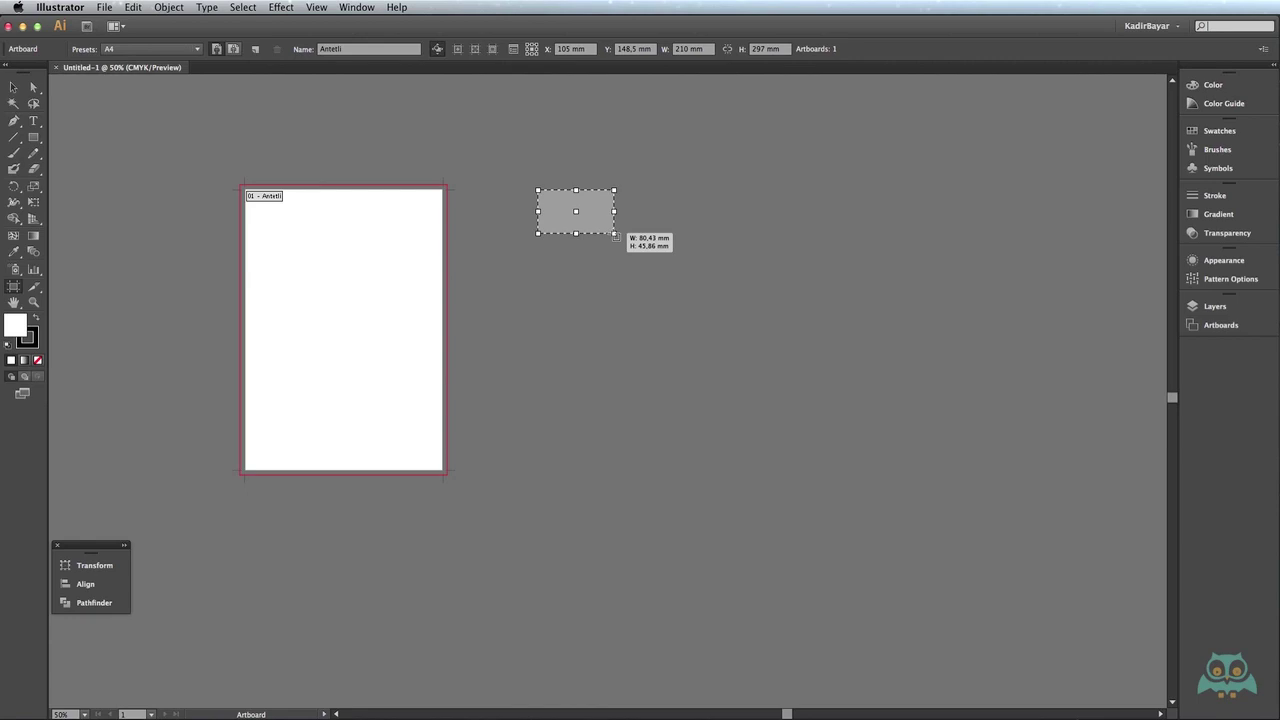
left_click_drag(615, 236, 616, 236)
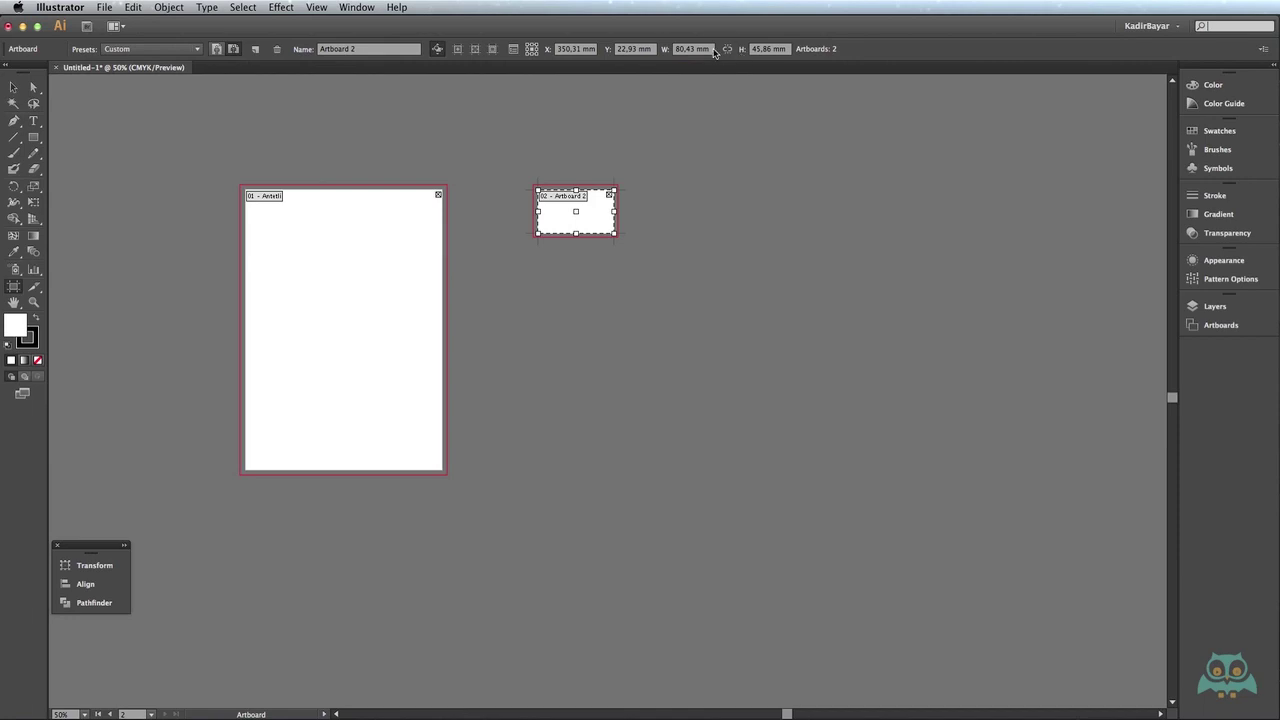
Step: Size Artboard 2 to 80 × 50 mm and move it beside the A4 page
left_click(702, 49)
type("80")
key("Tab")
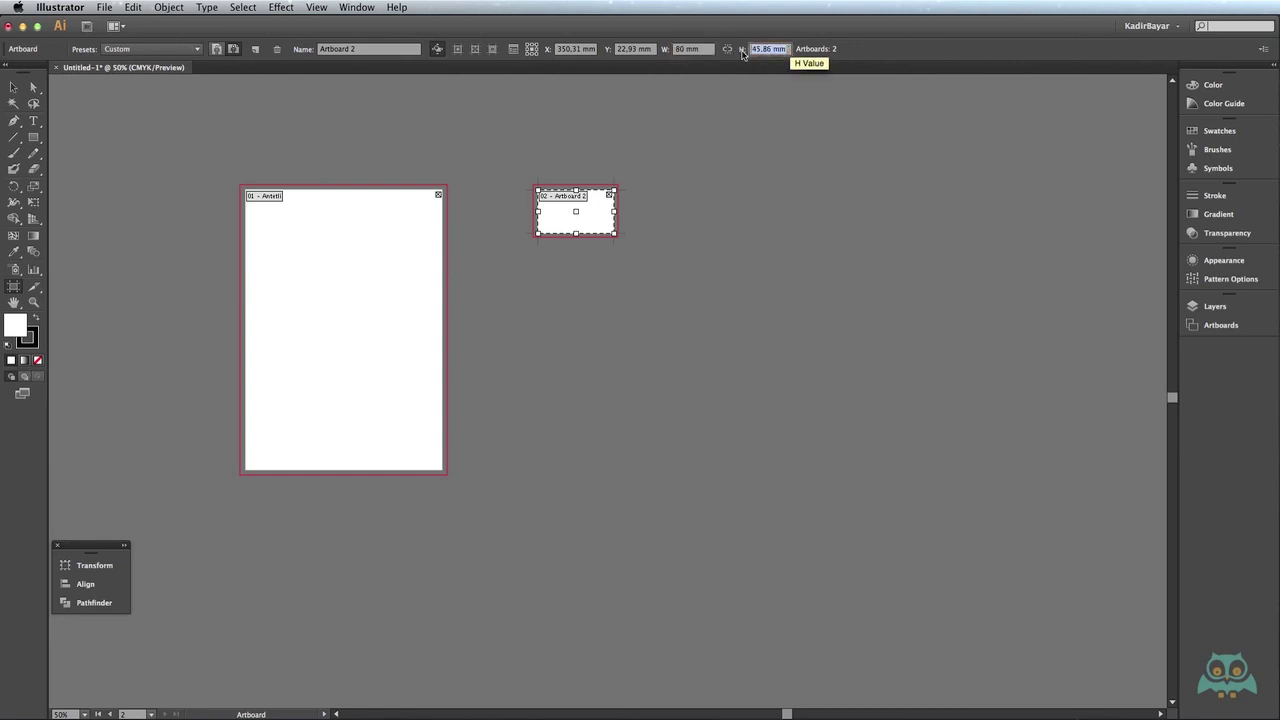
type("50")
key("Return")
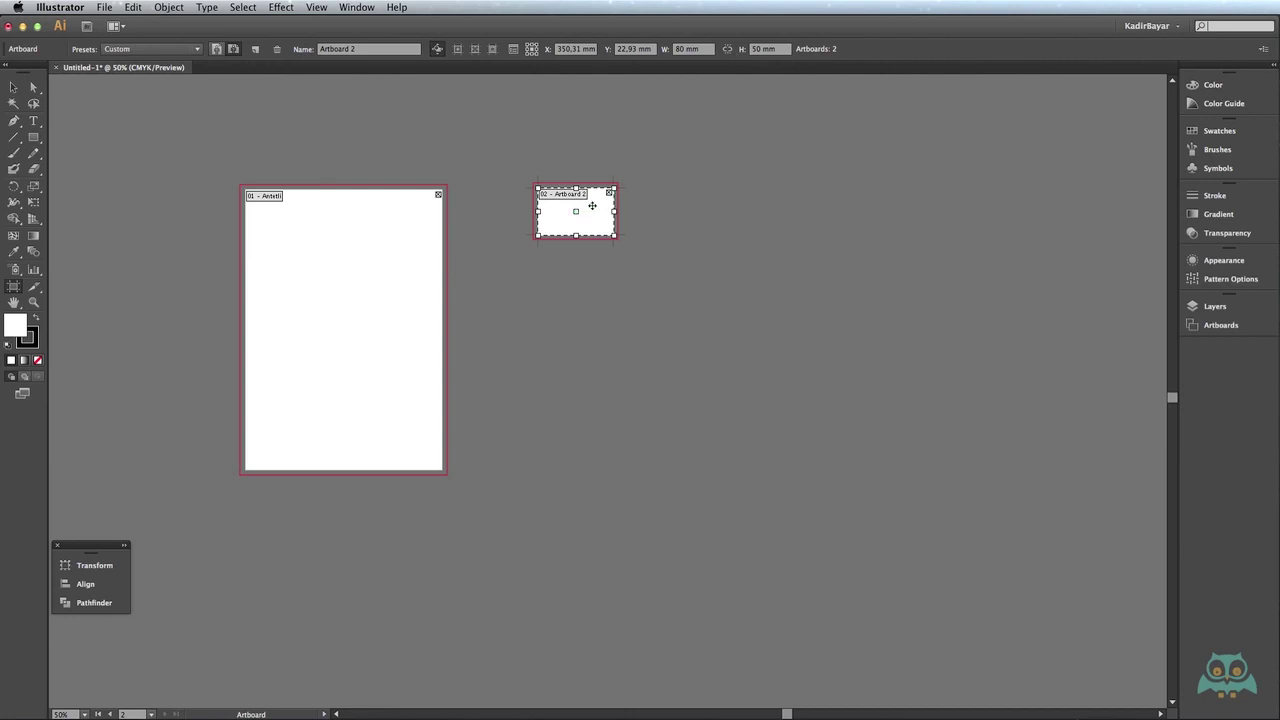
left_click_drag(594, 206, 529, 208)
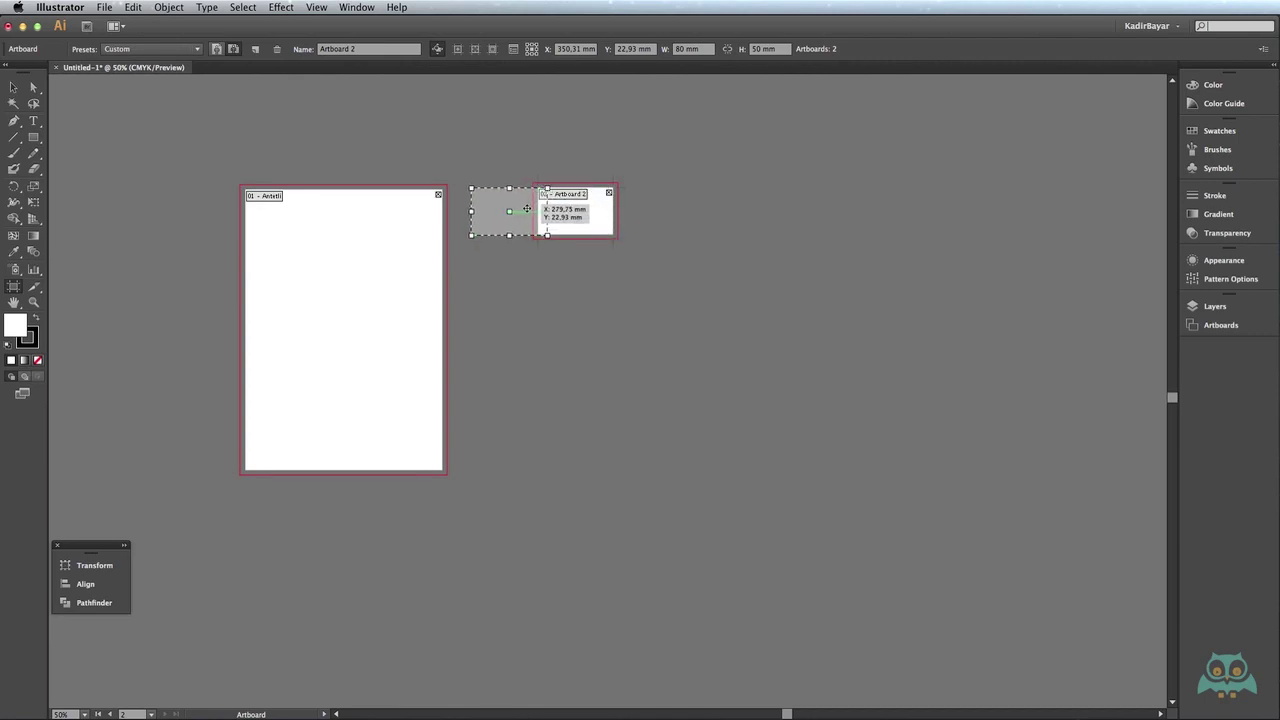
left_click_drag(529, 208, 525, 210)
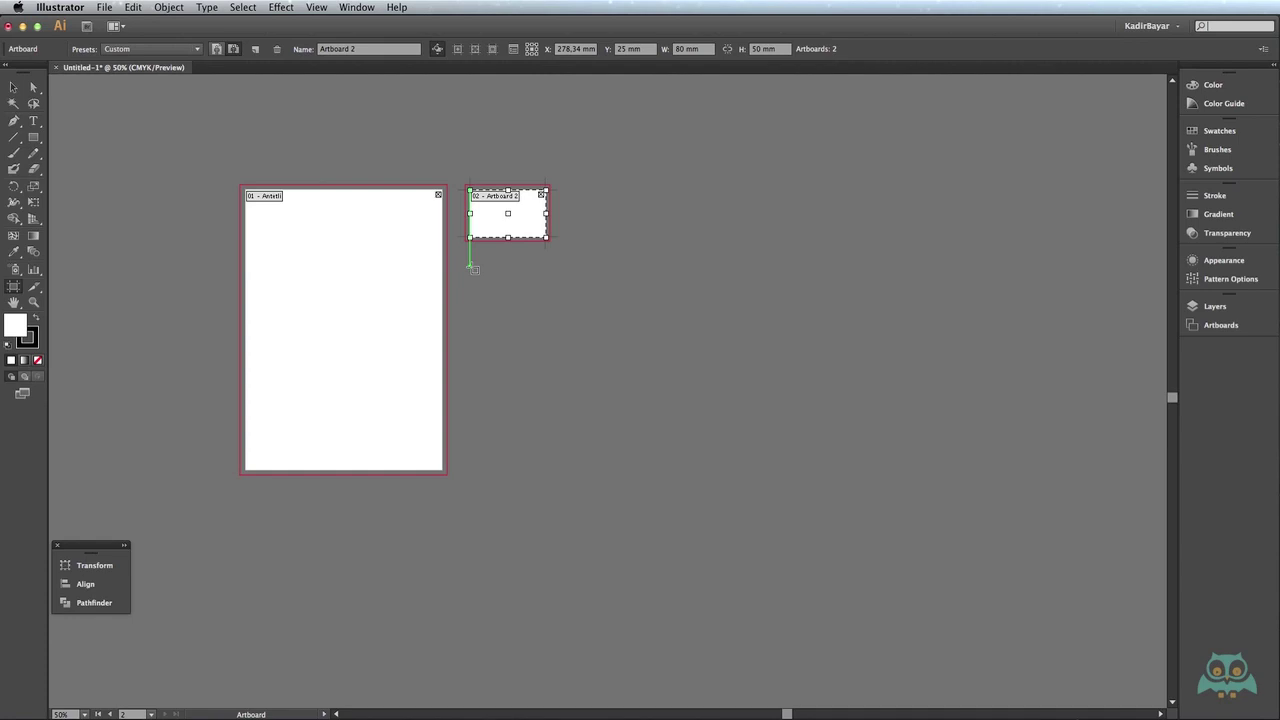
Step: Draw a third artboard, size it 240 × 105 mm, and align it under Artboard 2's left edge
left_click_drag(470, 267, 768, 411)
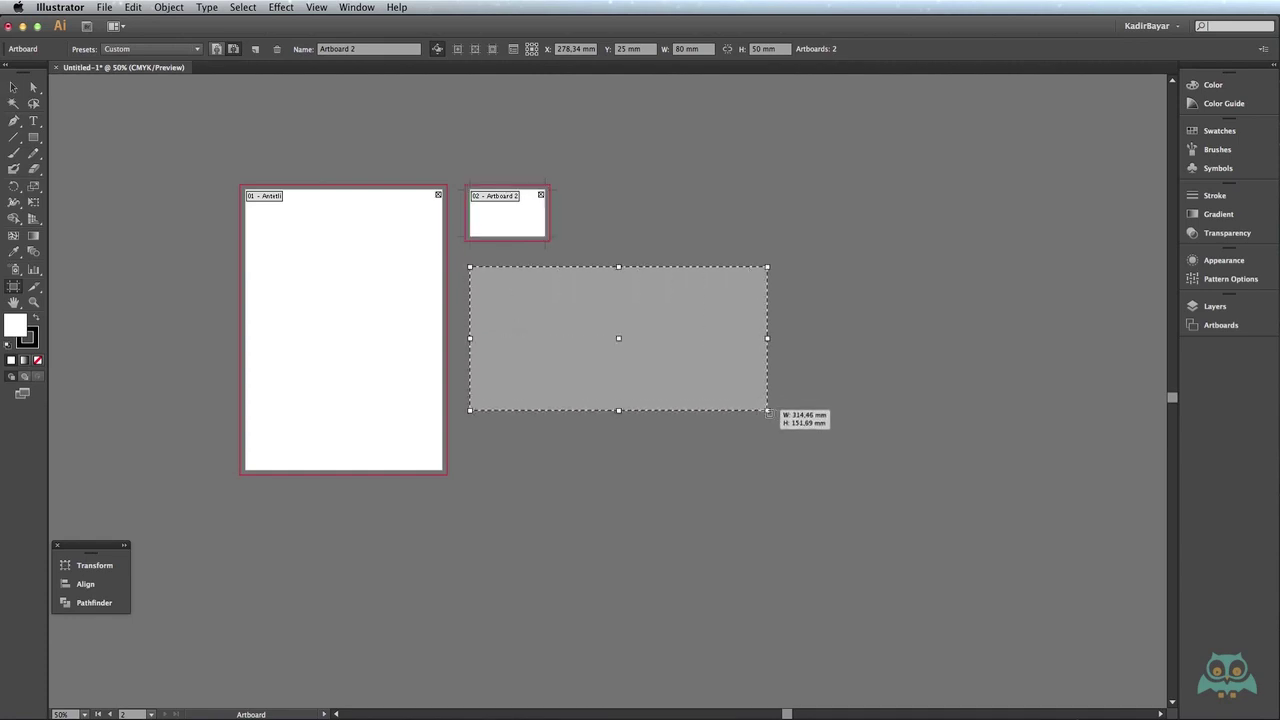
left_click_drag(768, 411, 736, 398)
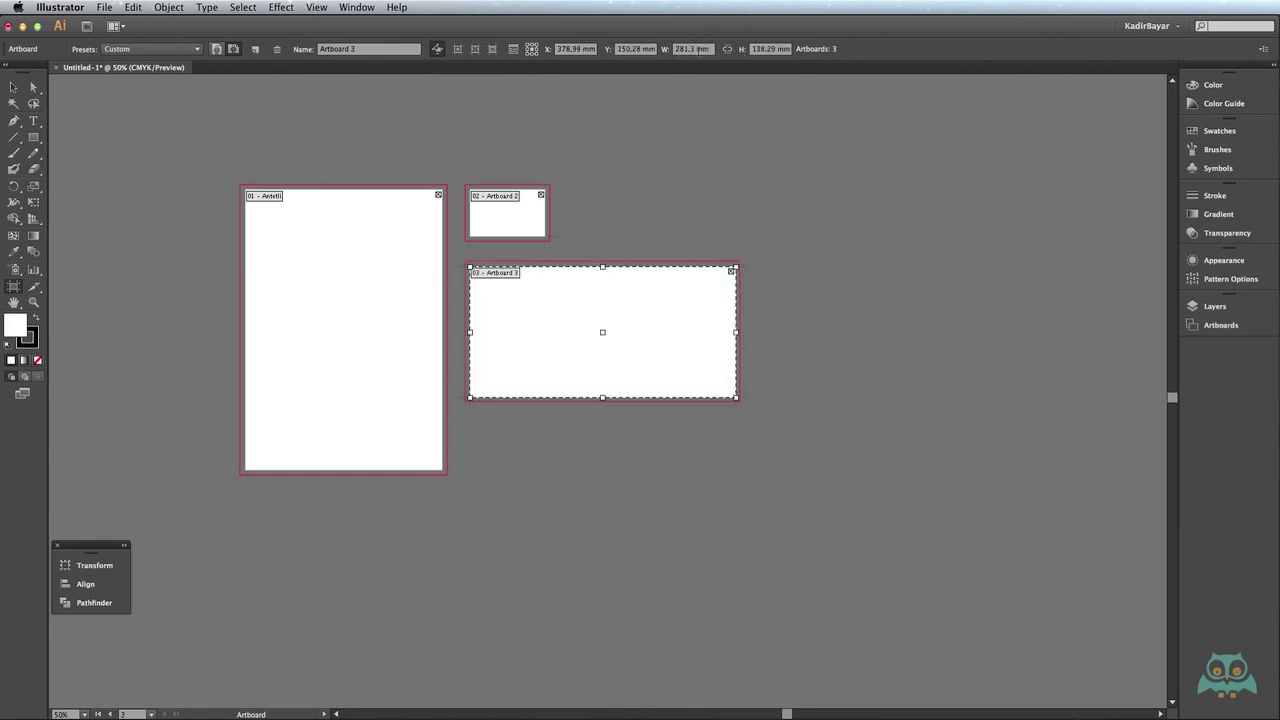
double_click(697, 48)
type("240")
key("Tab")
type("1")
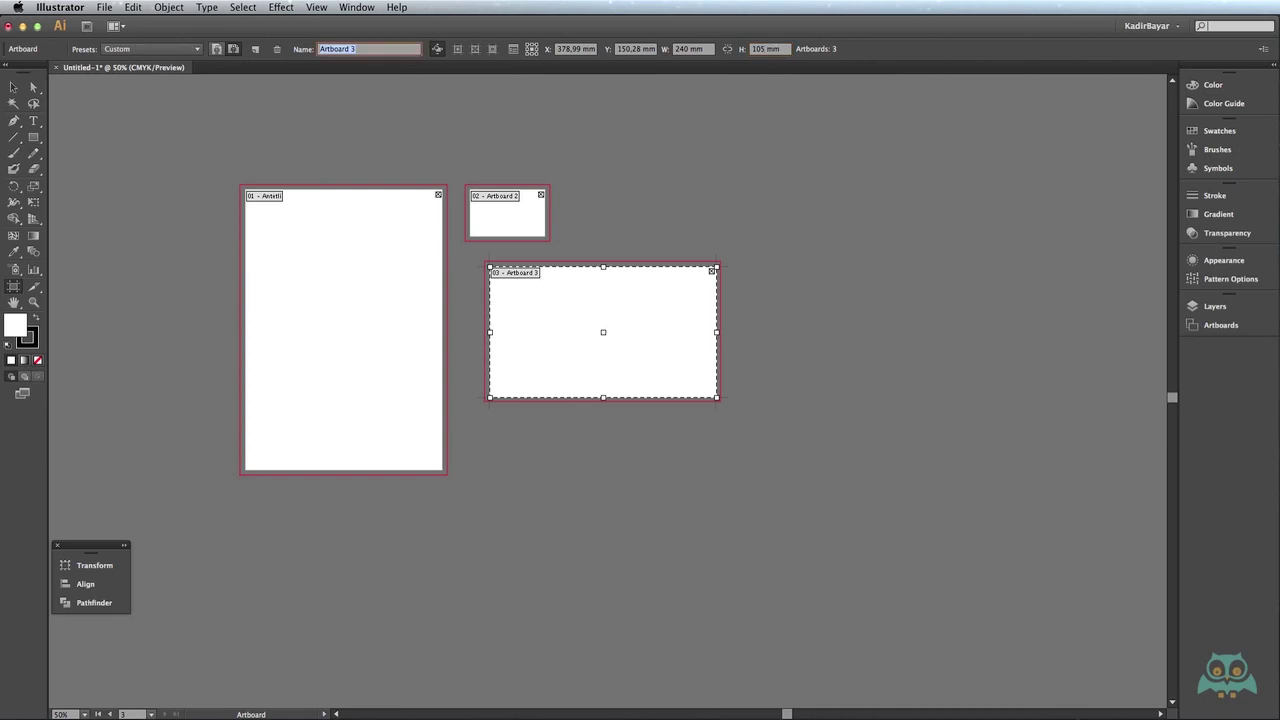
key("Return")
left_click_drag(634, 305, 621, 295)
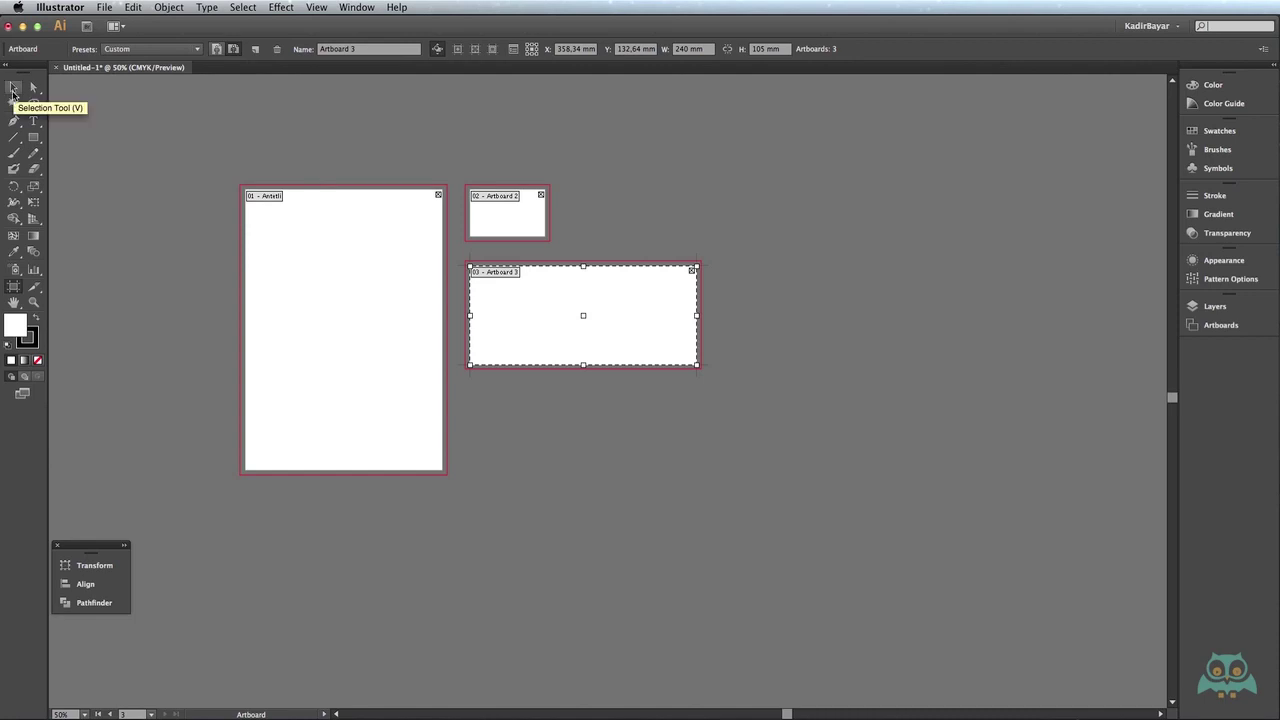
left_click(13, 88)
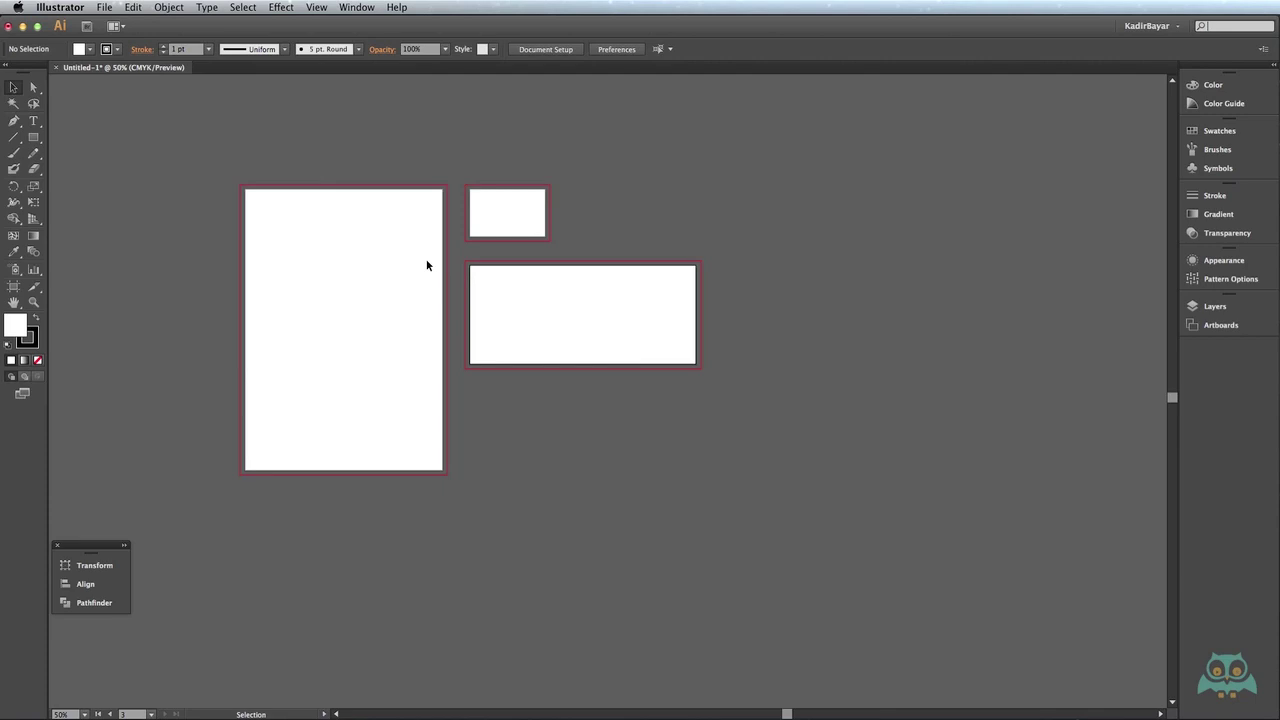
left_click(14, 286)
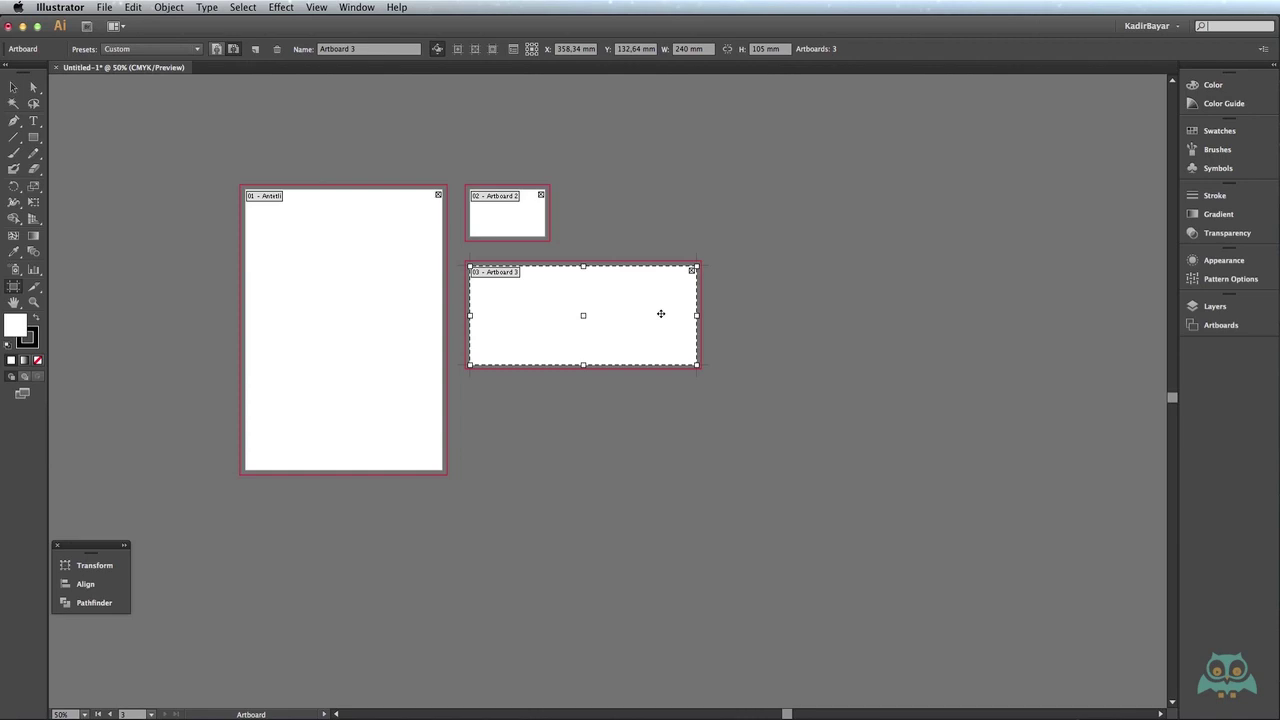
left_click(526, 215)
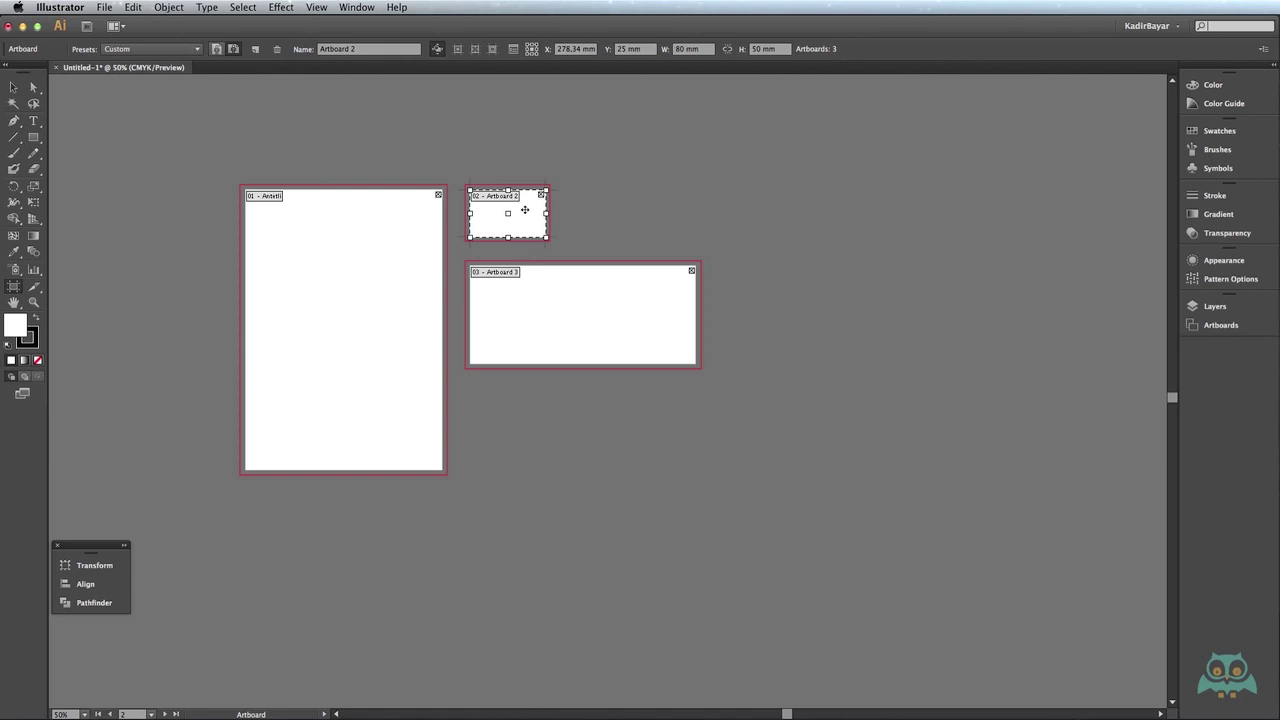
Step: Name the second artboard 'Kartvizit' and the third 'Zarf'
left_click(358, 49)
type("Kartvizit")
left_click(530, 290)
left_click_drag(367, 50, 310, 55)
type("Zarf")
key("Return")
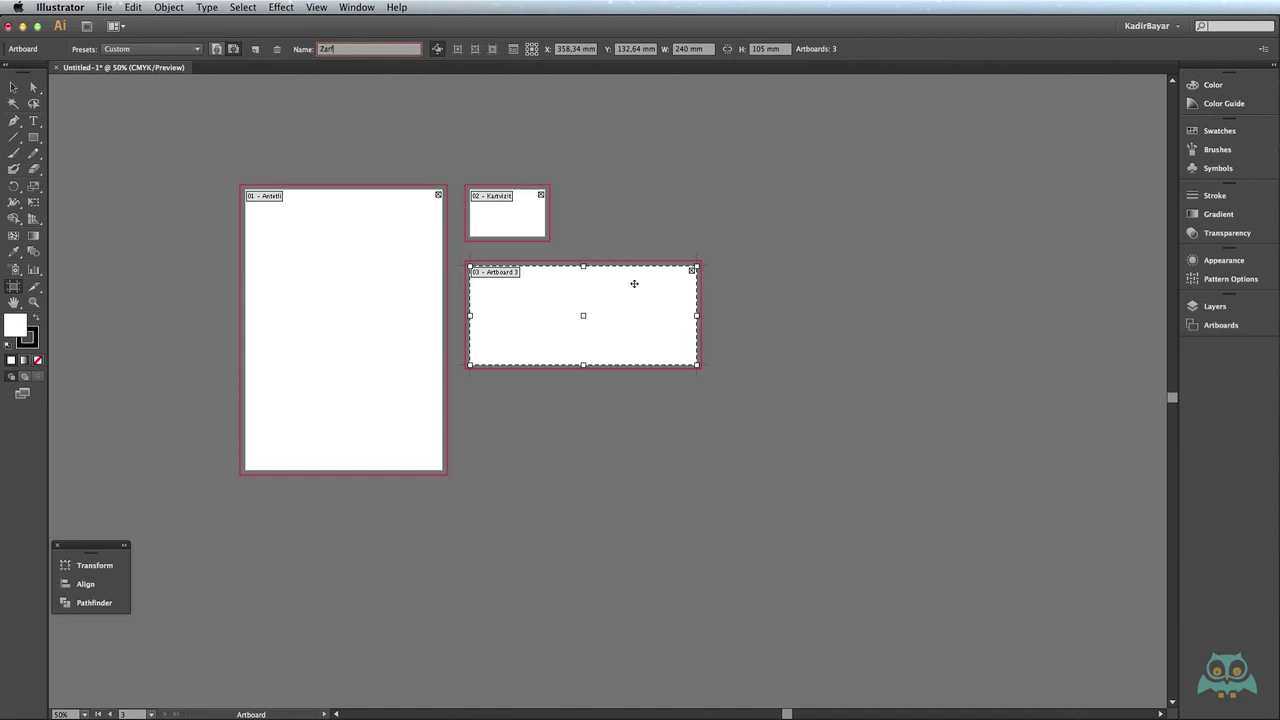
Step: Select the Kartvizit and Zarf artboards and show the Artboards panel
left_click(517, 225)
left_click(582, 292)
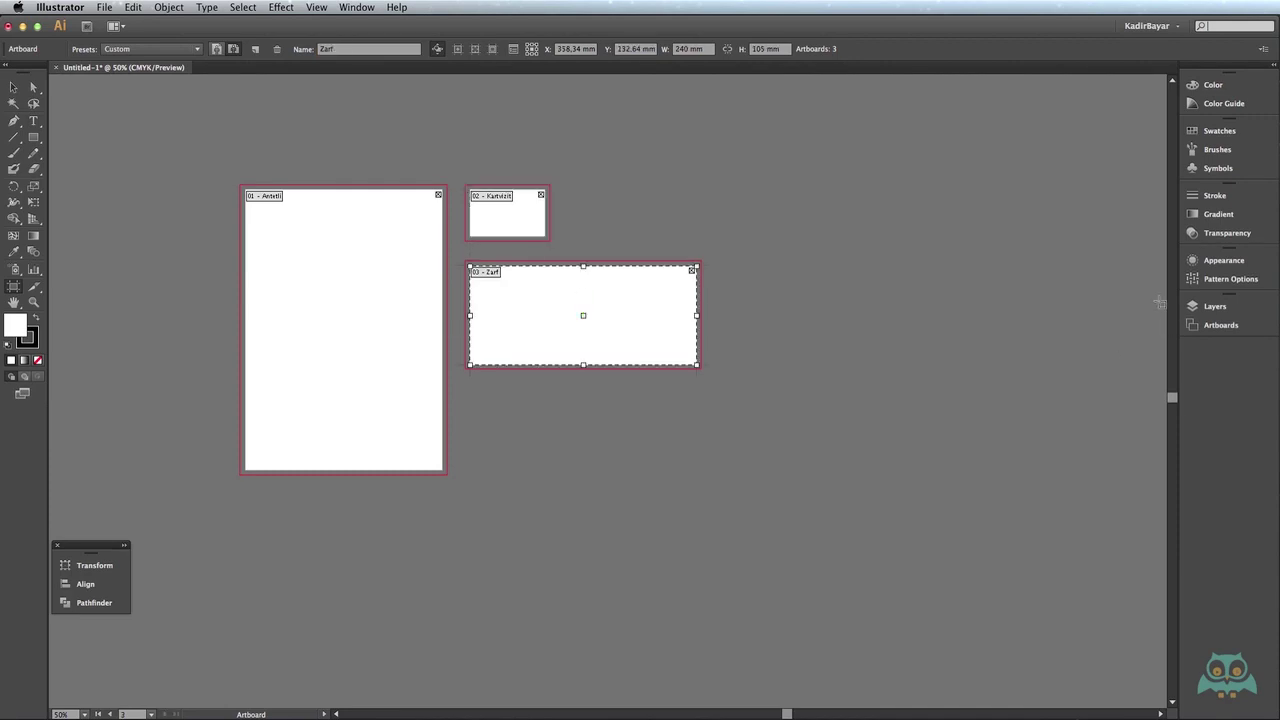
left_click(1215, 325)
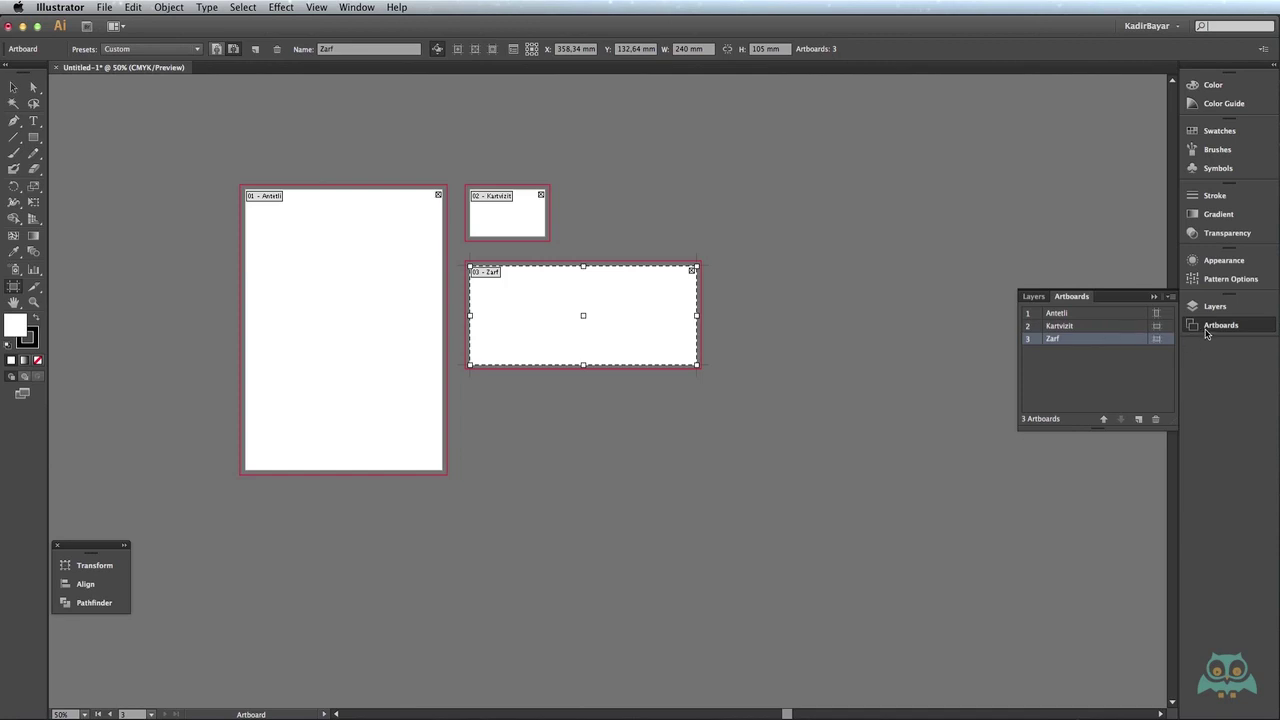
Step: Select the Antetli artboard and show its size presets, currently A4
left_click(514, 222)
left_click(424, 250)
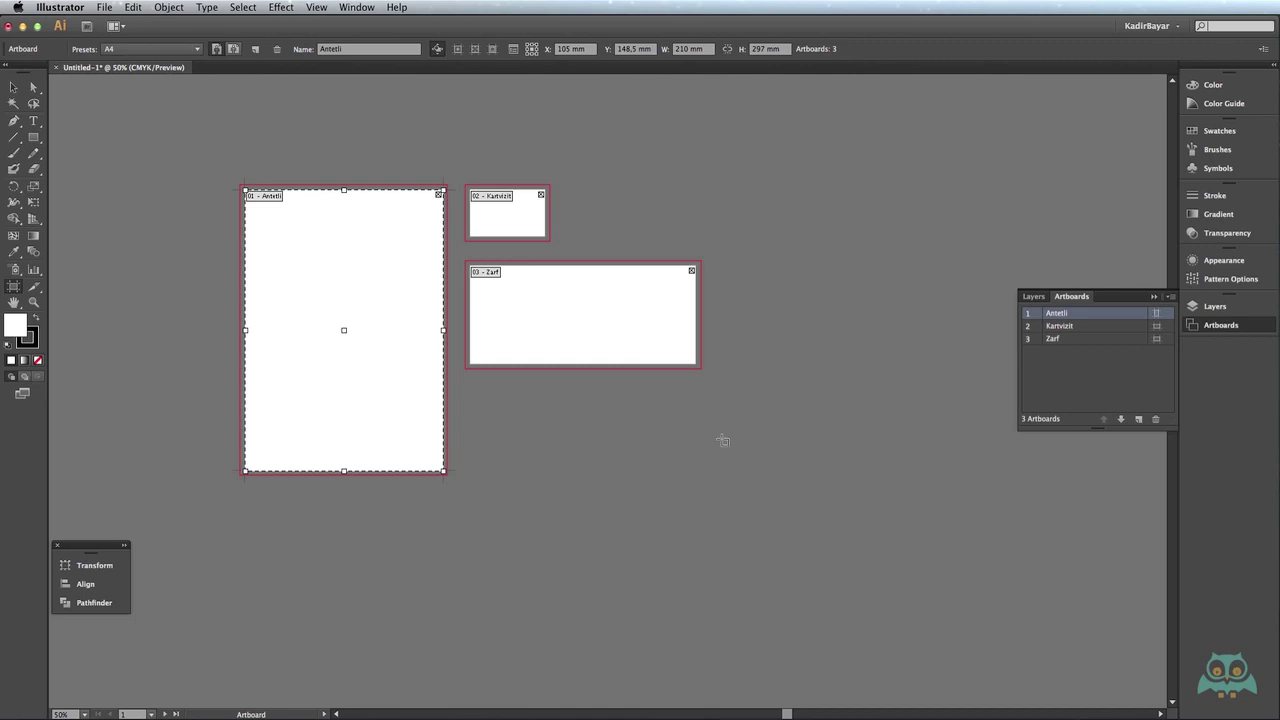
left_click(137, 53)
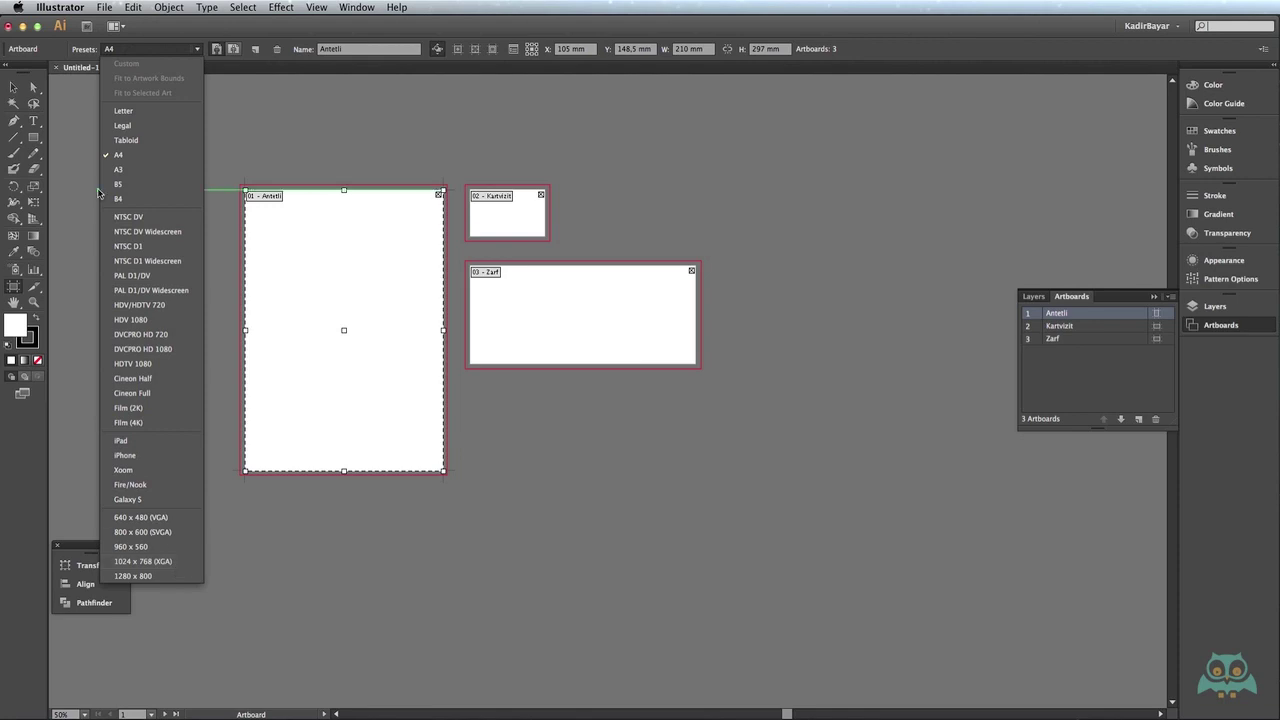
Step: Add a fourth A4 artboard (210 × 297 mm) right of Zarf, level with its top
left_click(120, 156)
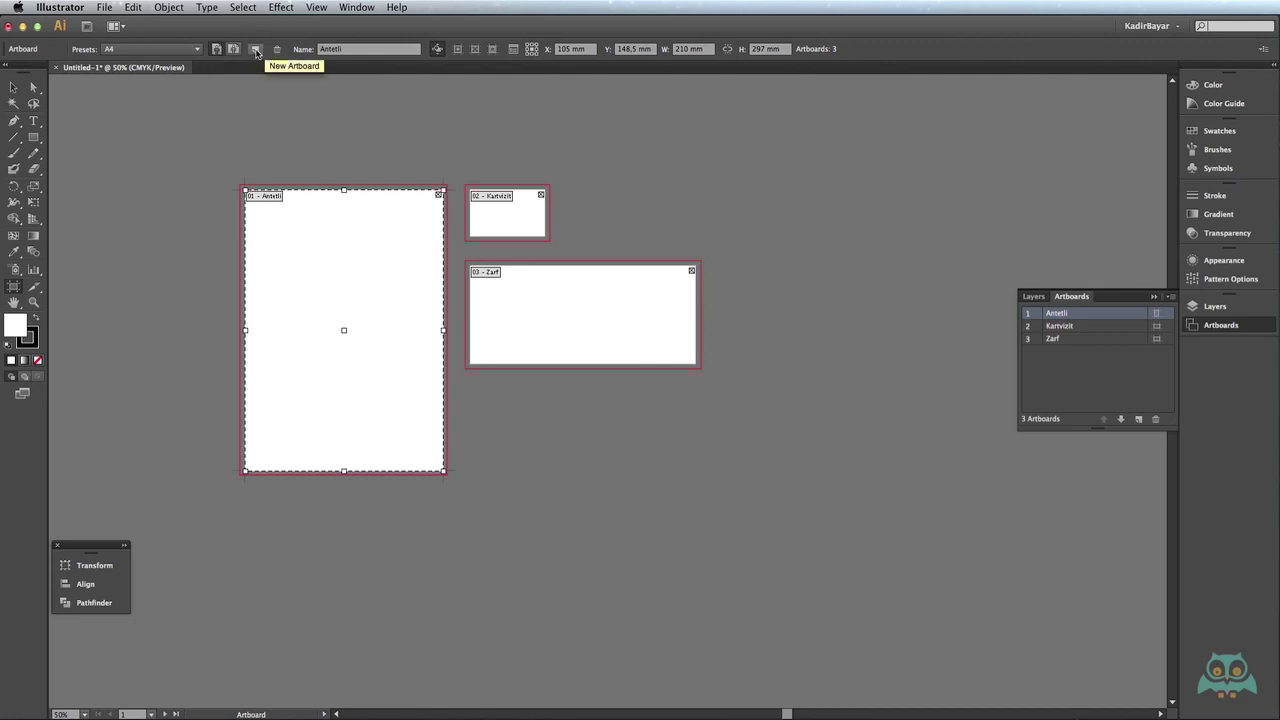
left_click(256, 51)
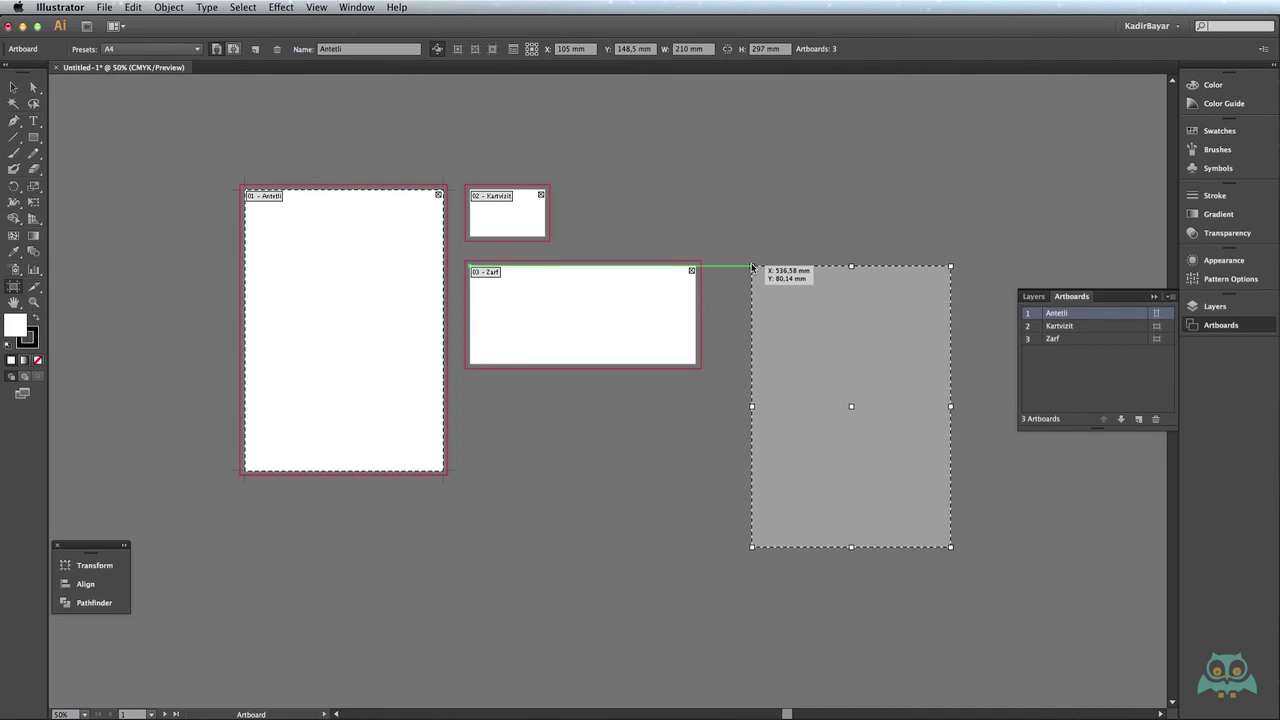
left_click(752, 266)
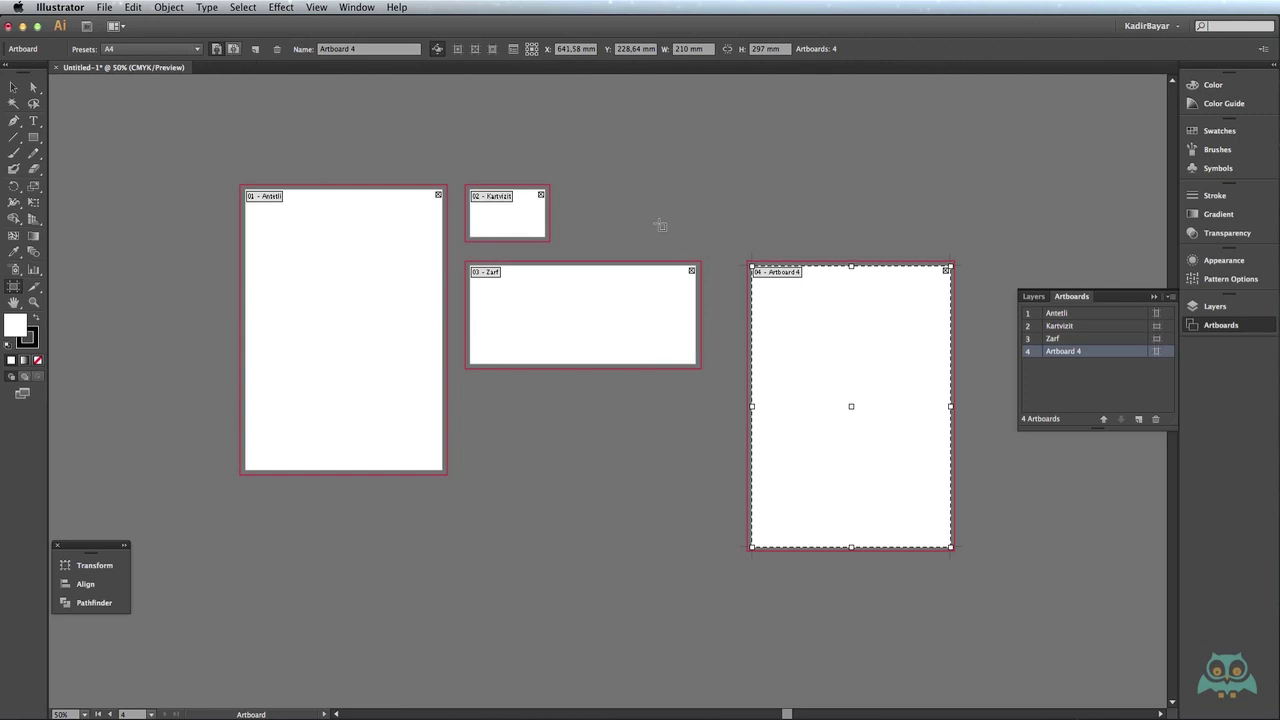
Step: Switch Artboard 4 to landscape, move it aside, then delete it, leaving Antetli, Kartvizit and Zarf
left_click(232, 51)
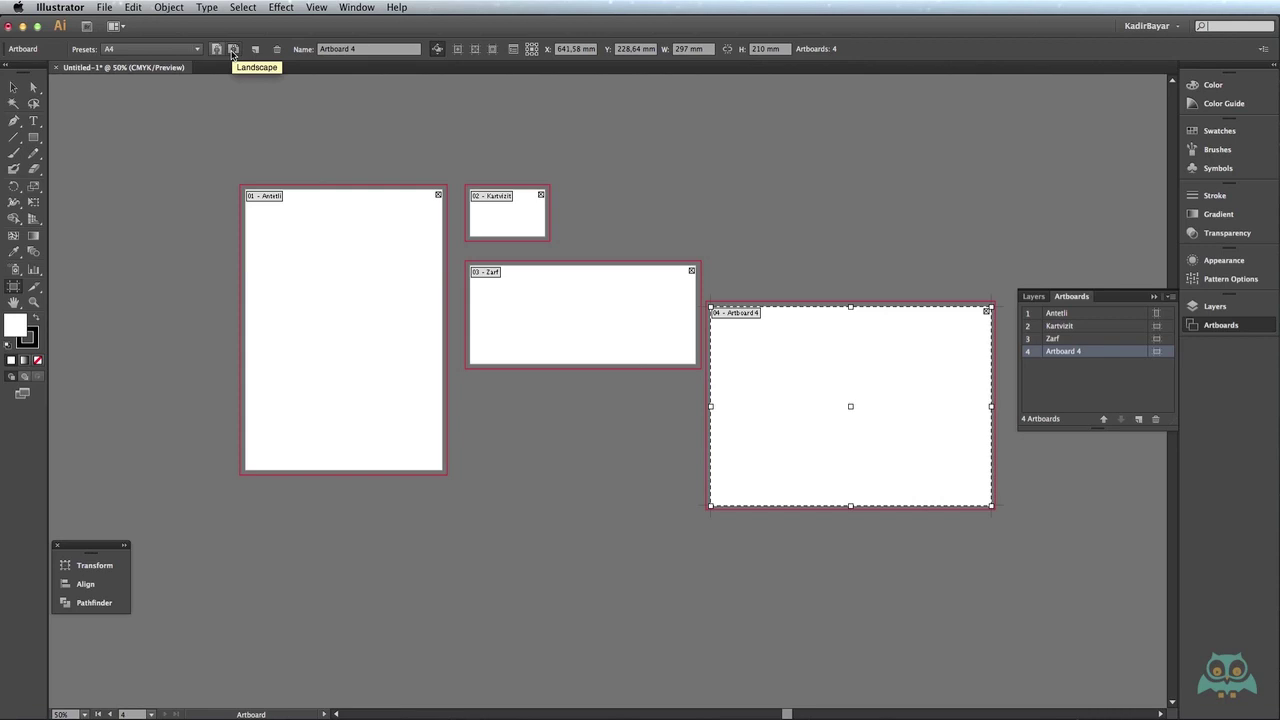
left_click_drag(816, 342, 857, 290)
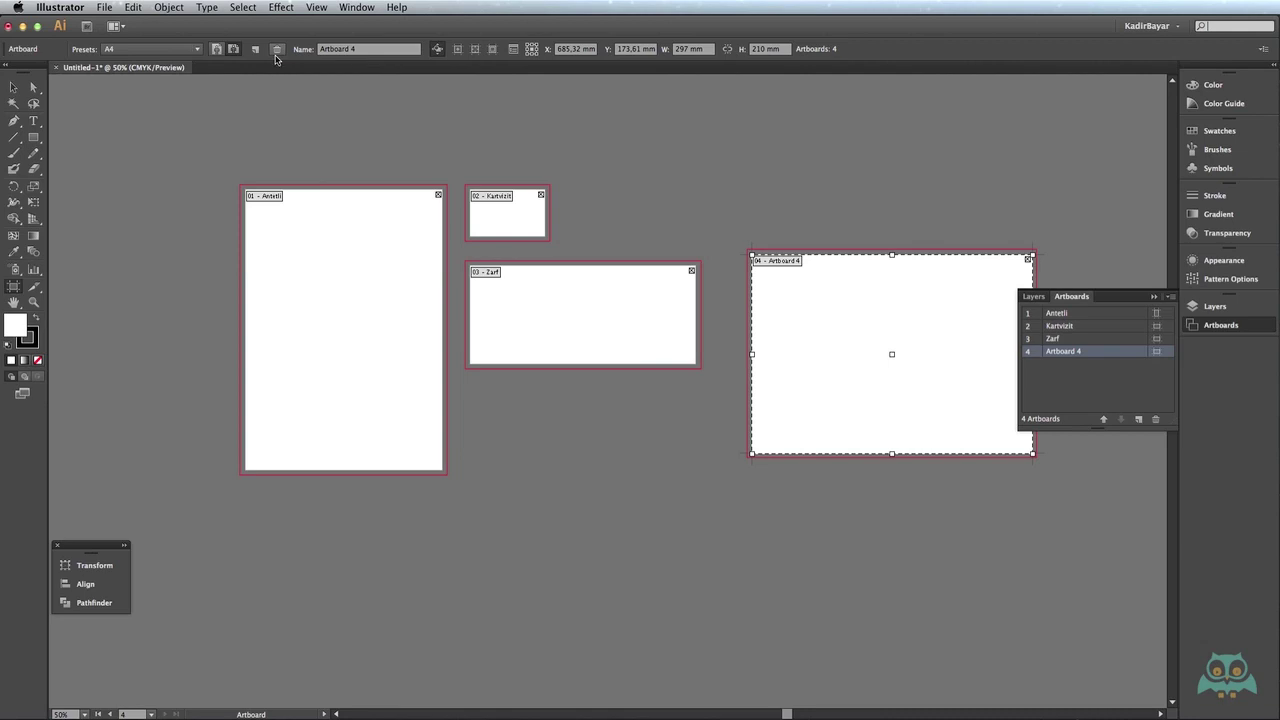
left_click(276, 50)
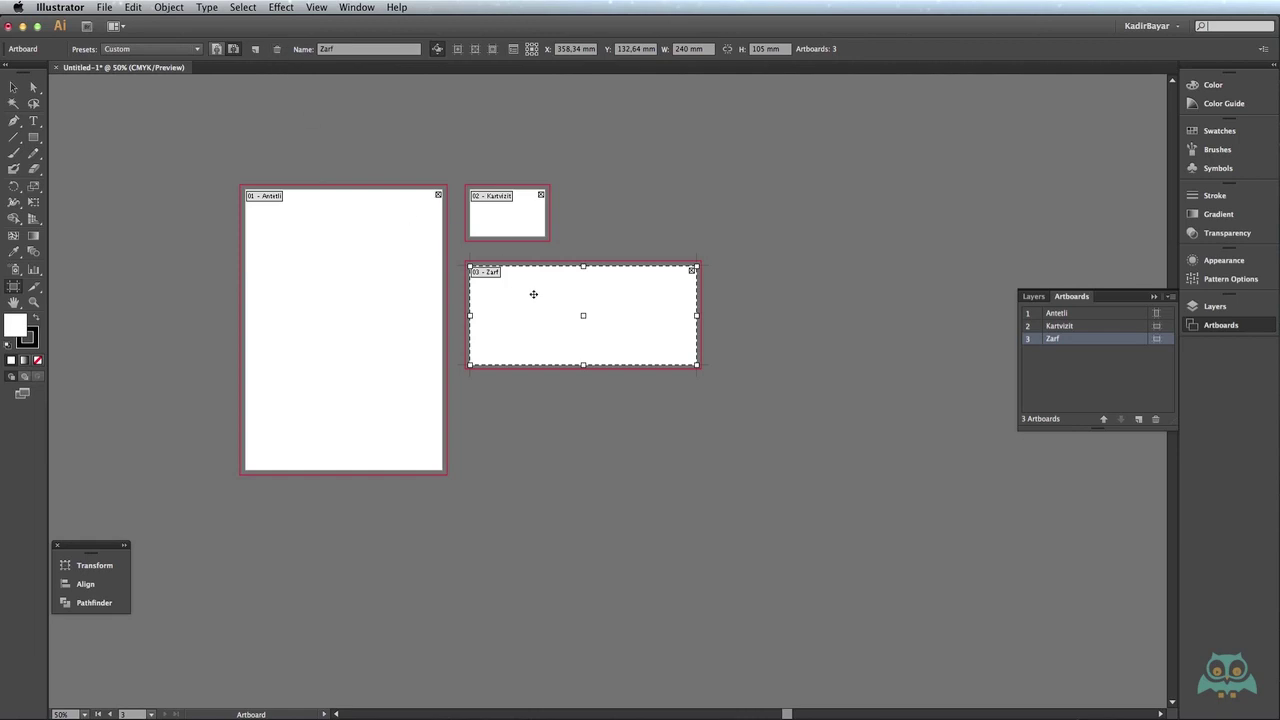
Step: Place a new 240 × 105 mm artboard copy of Zarf directly to Zarf's right
left_click(256, 55)
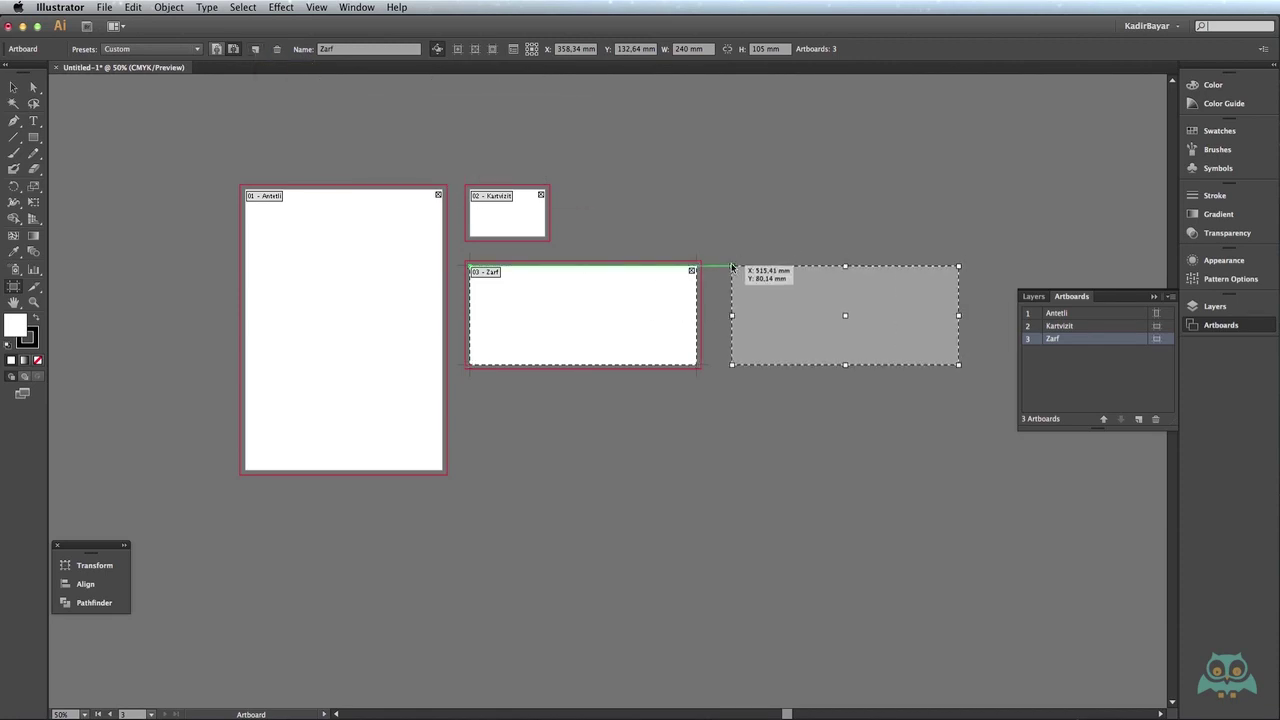
left_click(731, 267)
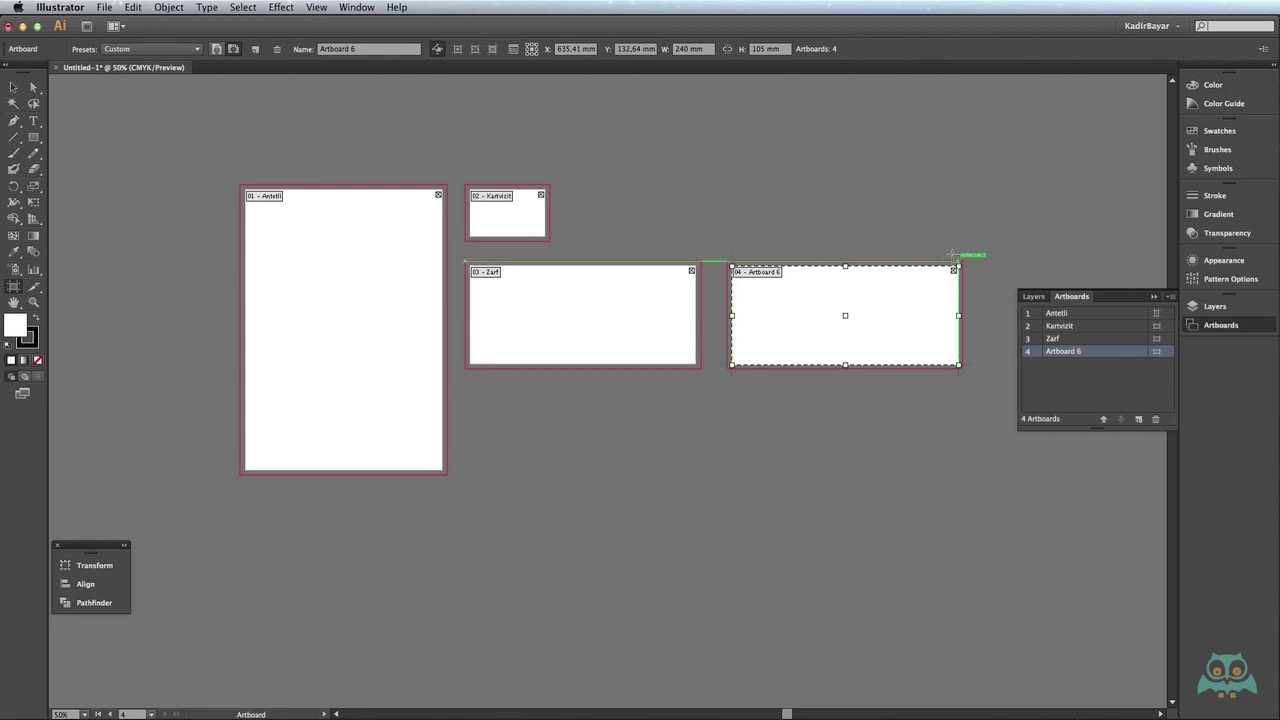
Step: Move Artboard 6 to X 693.97 mm, Y 47.5 mm and enable centre mark, cross hairs and video safe areas
left_click_drag(818, 296, 873, 216)
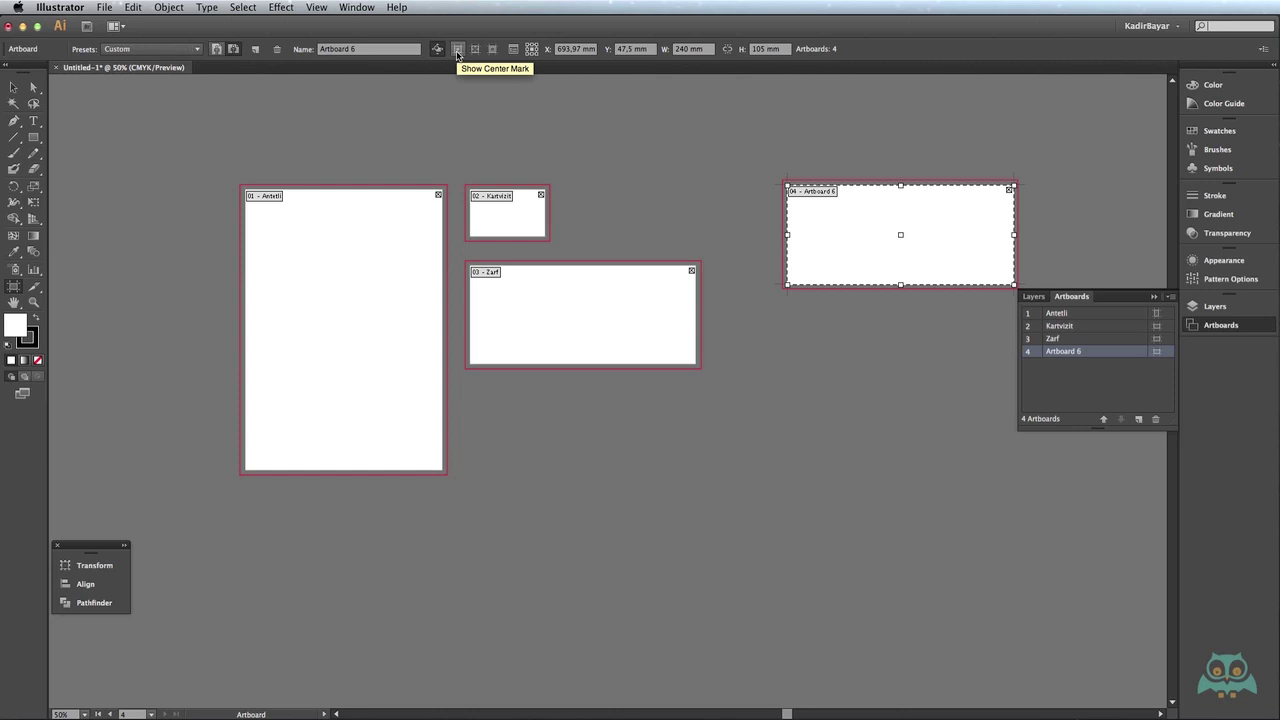
left_click(457, 52)
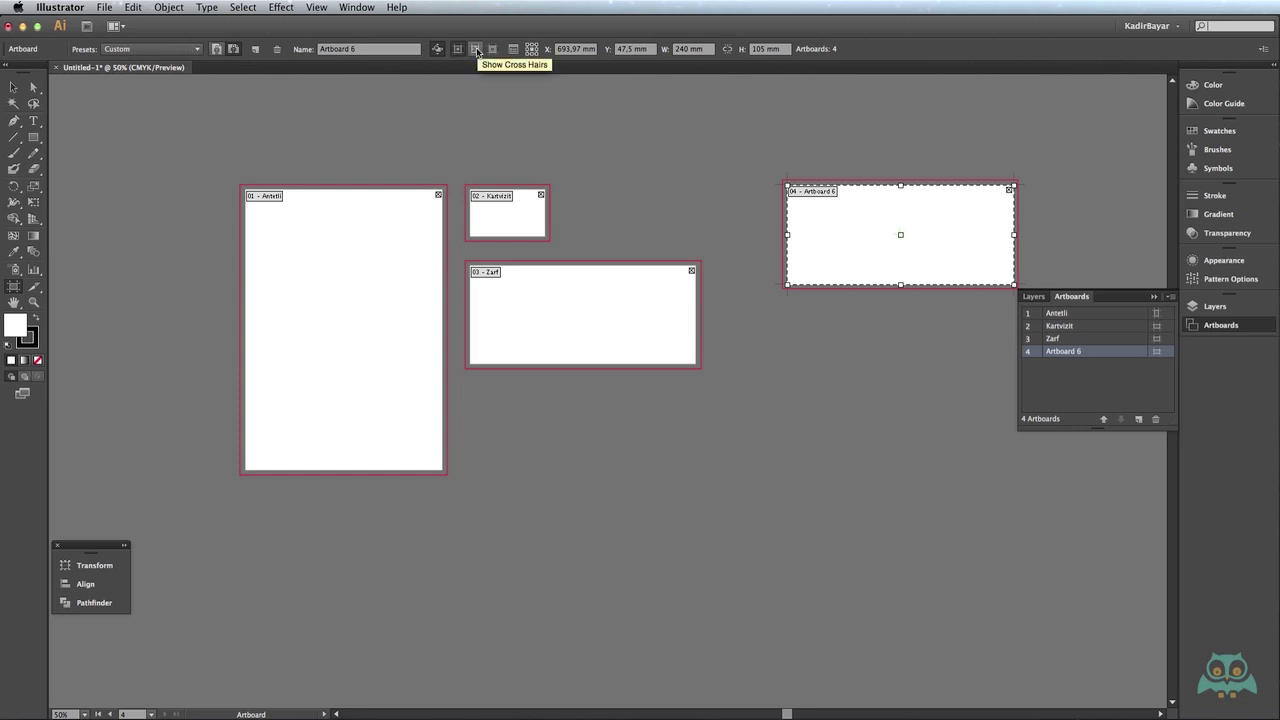
left_click(476, 50)
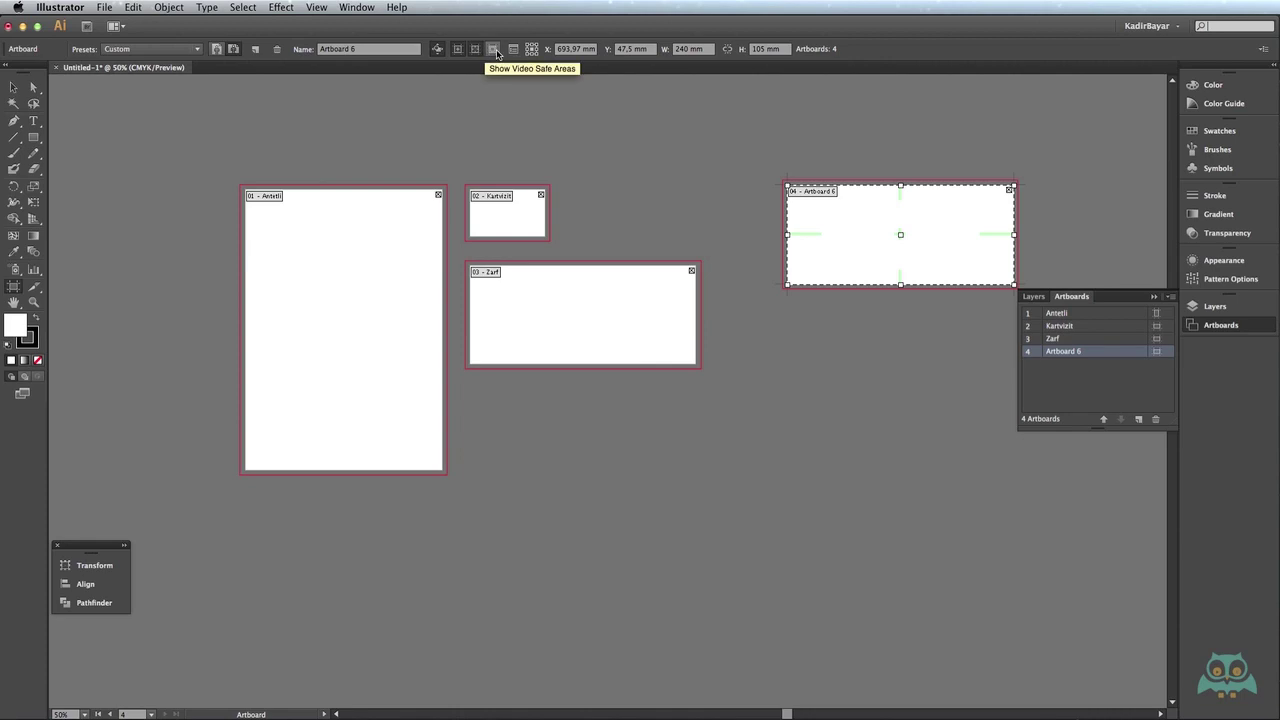
left_click(494, 50)
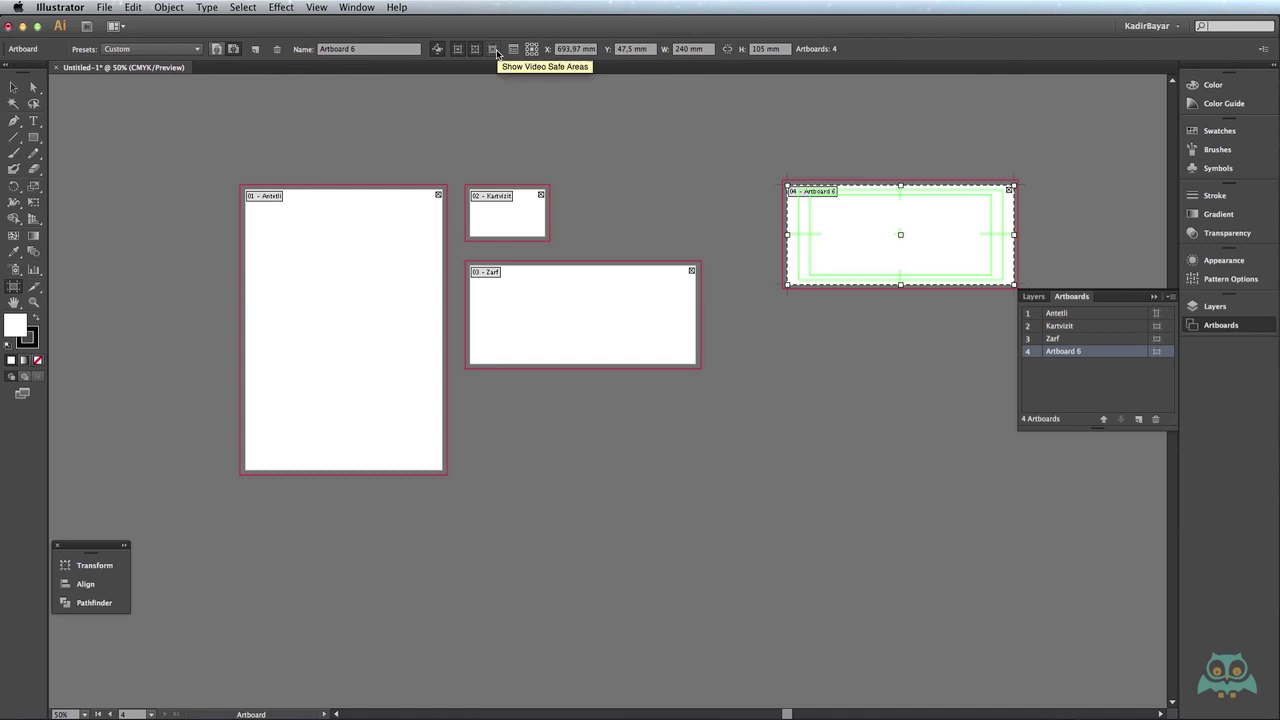